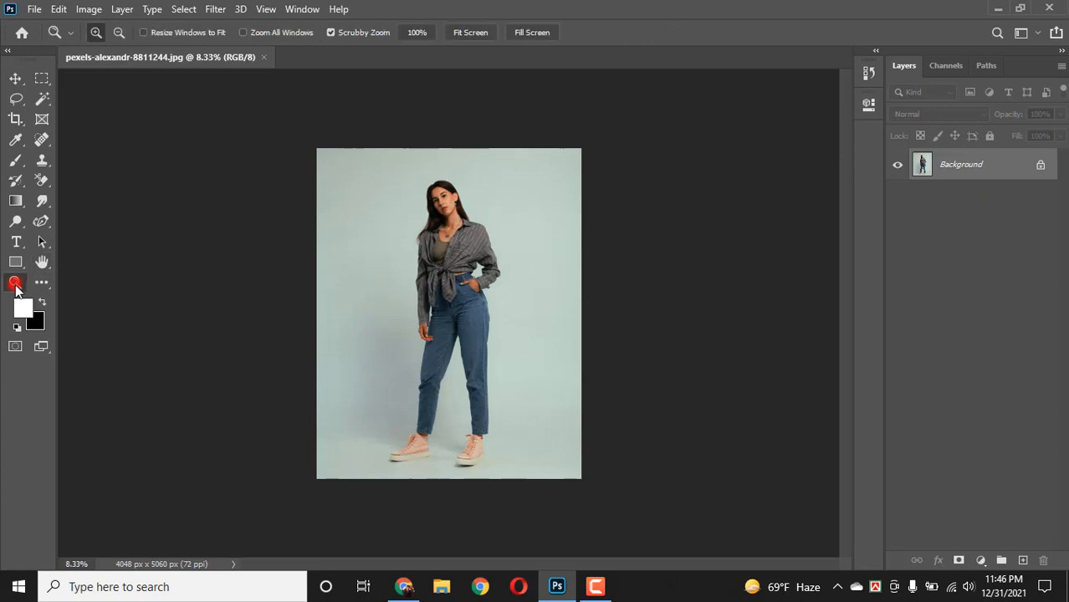
Step: Add a new blank layer above the Background layer of the portrait
click(468, 312)
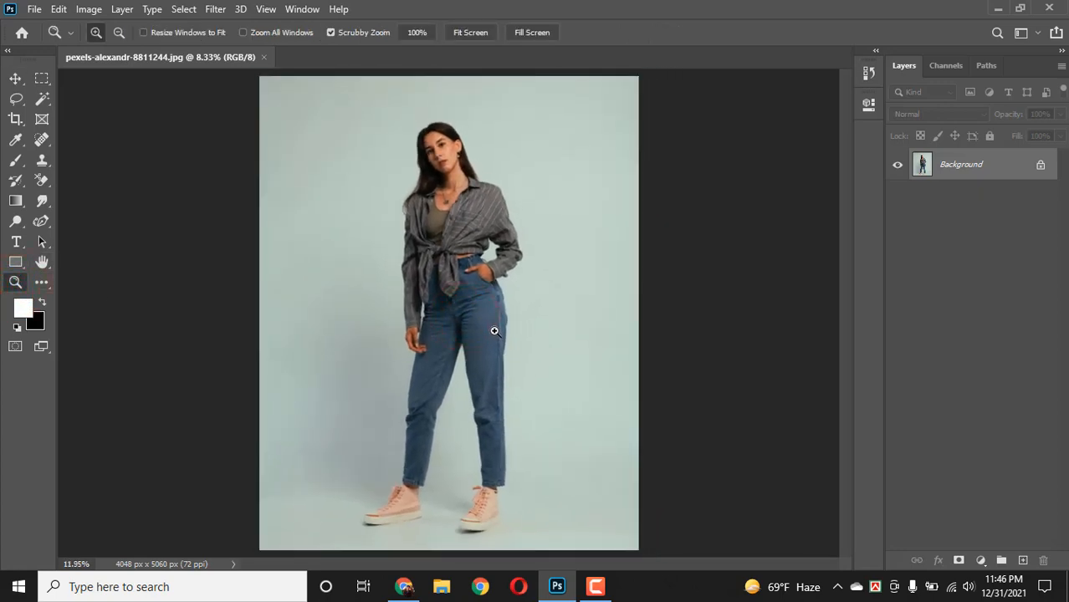
drag(494, 332, 478, 331)
click(14, 79)
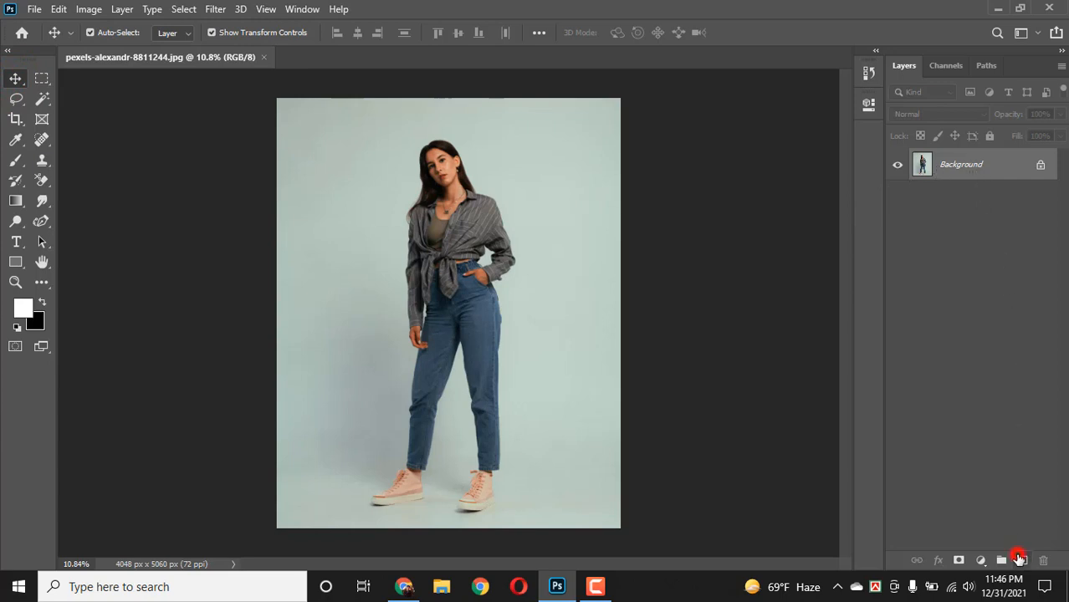
click(1021, 559)
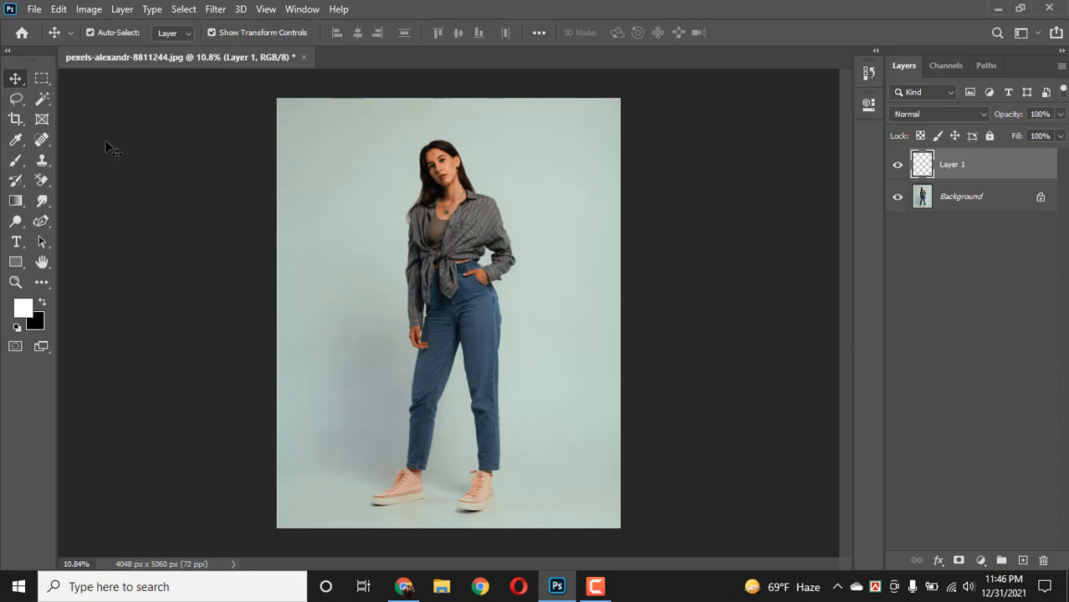
Step: Draw a winding six-point path with the Curvature Pen from the woman's forehead, swinging side to side across her body, to below her feet
click(42, 224)
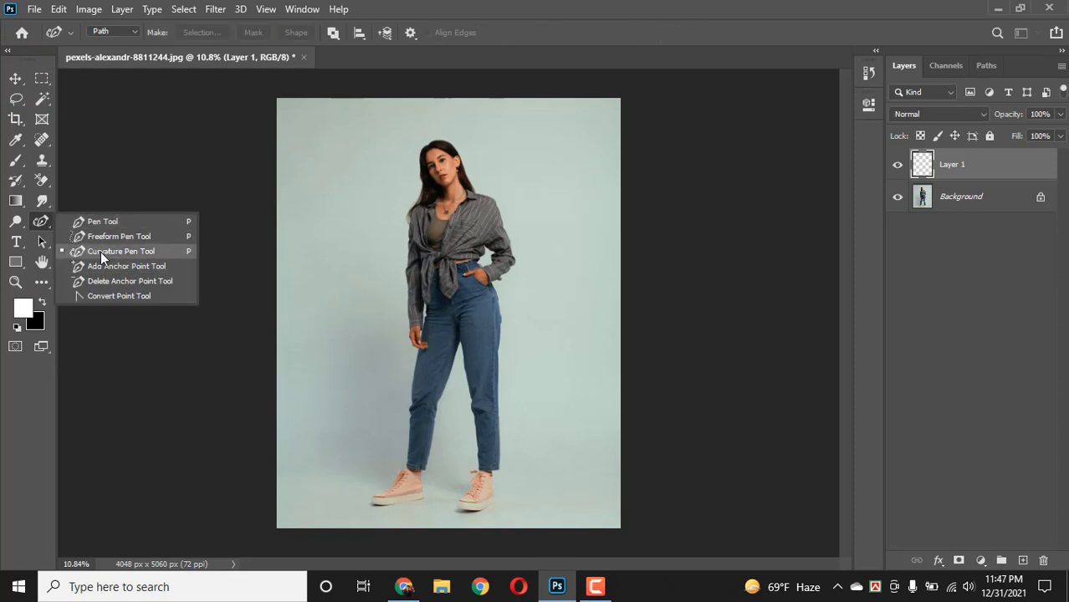
click(100, 252)
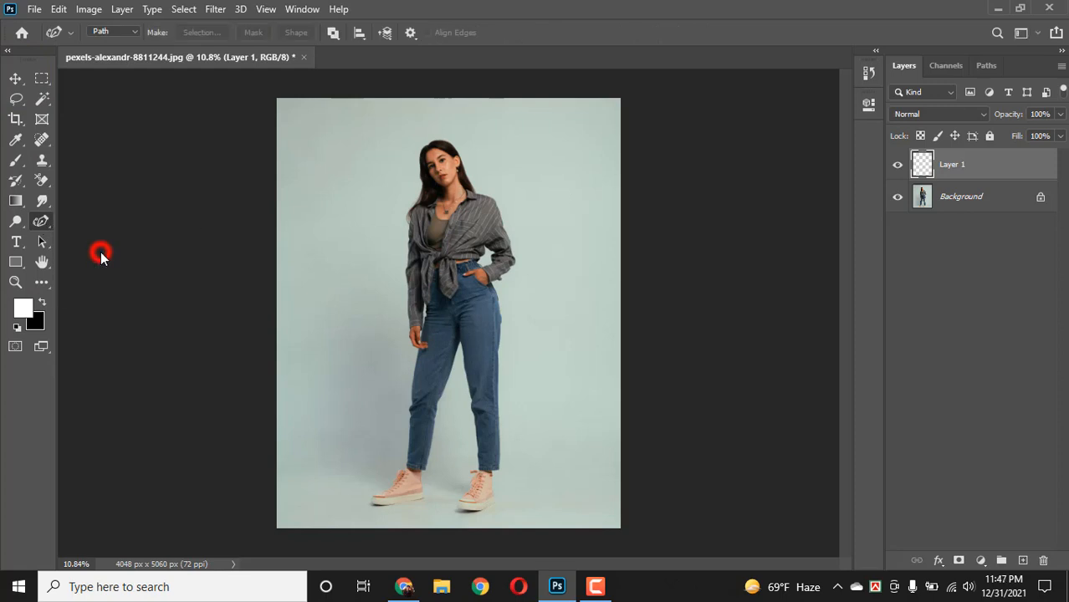
ctrl+click(444, 169)
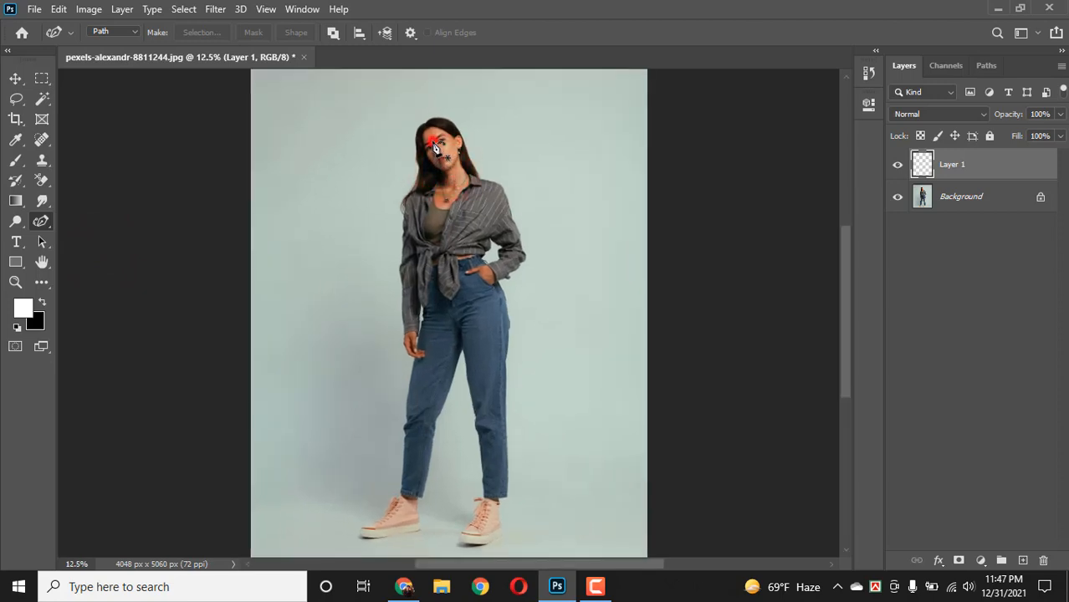
click(431, 143)
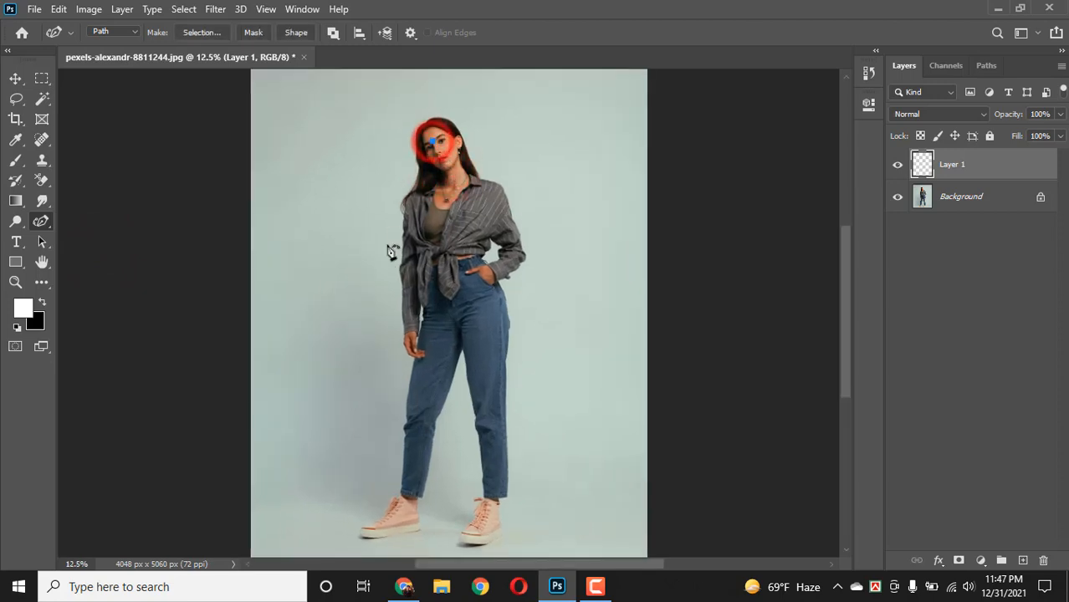
click(348, 233)
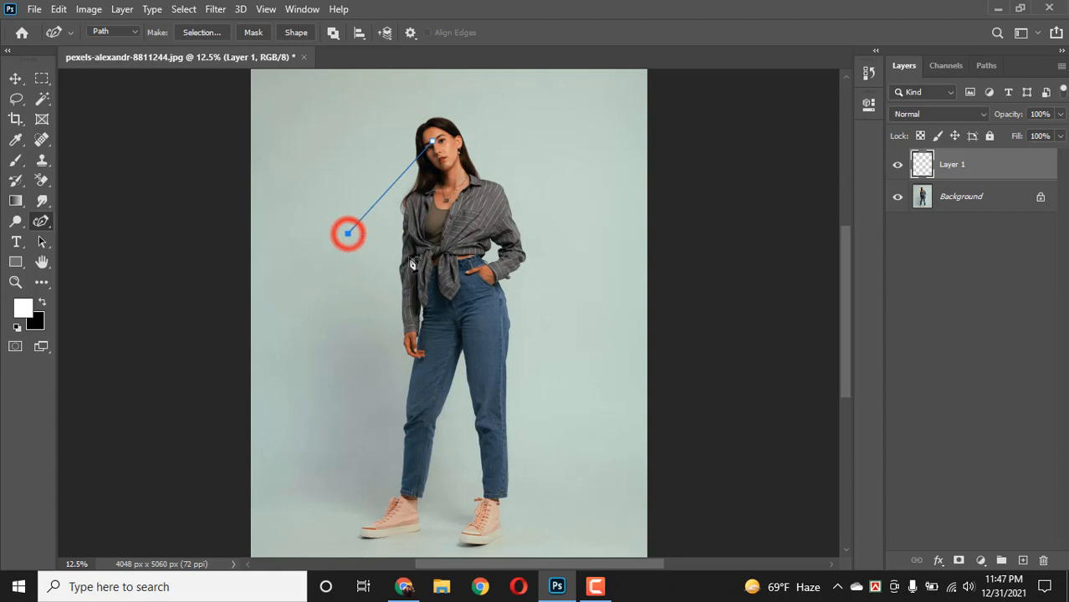
click(552, 287)
scroll(554, 291, down, 2)
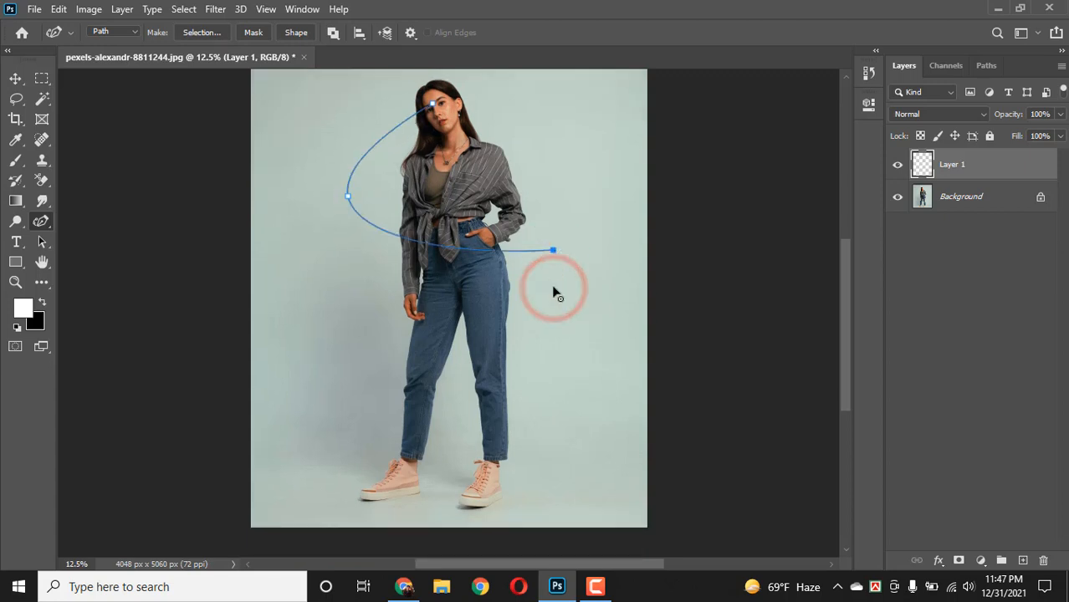
click(380, 355)
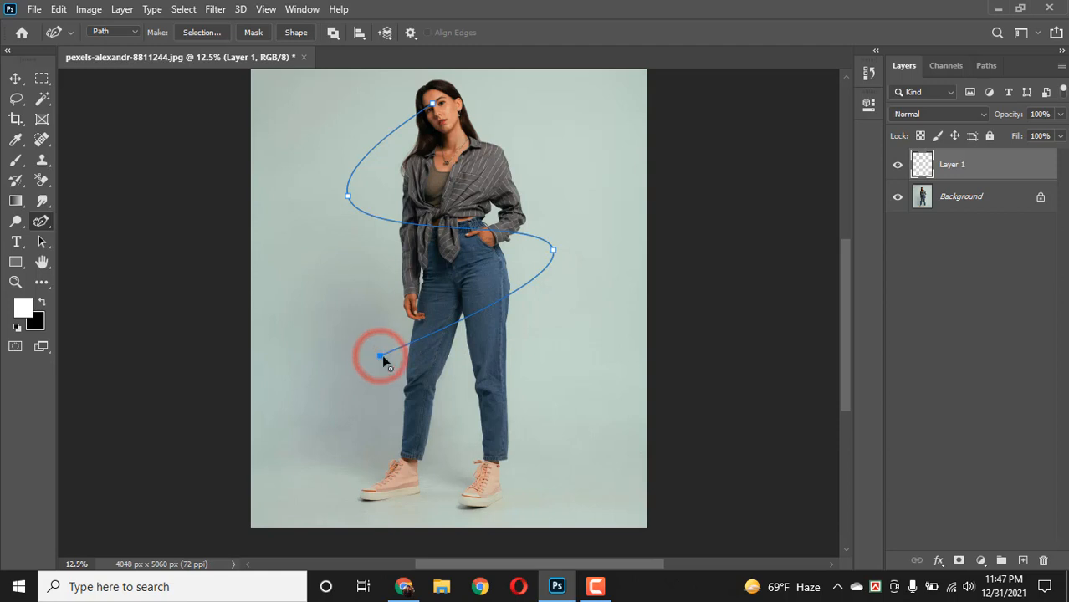
scroll(381, 354, down, 1)
click(553, 402)
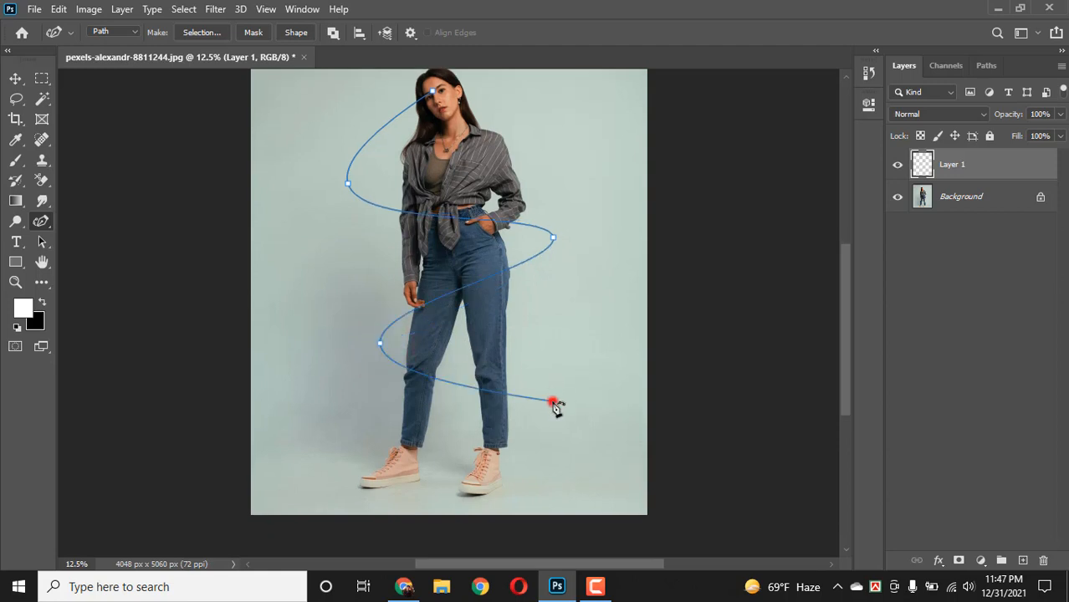
click(393, 511)
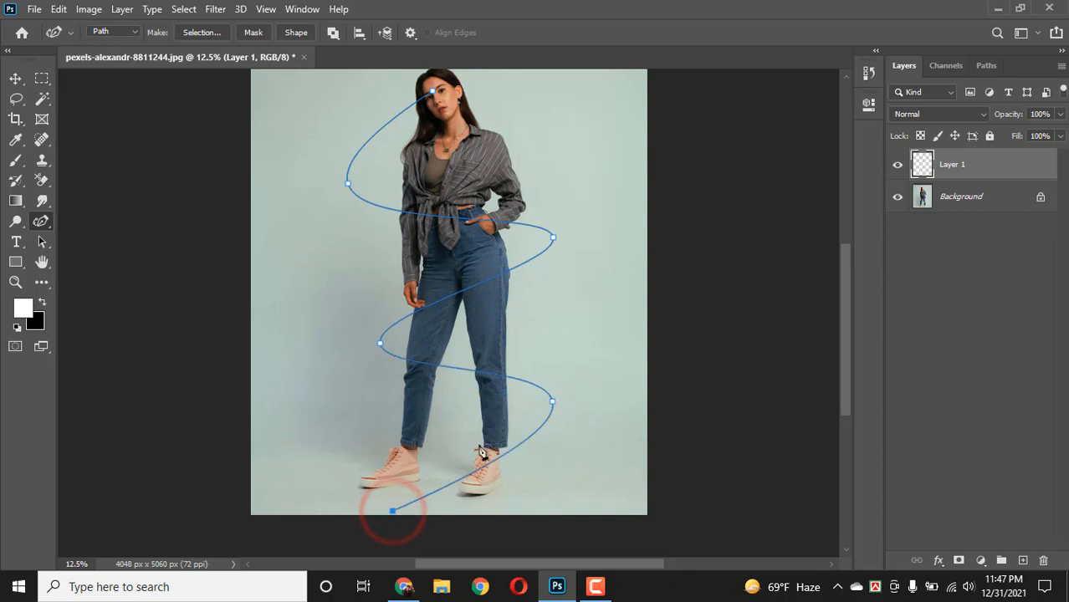
scroll(390, 510, down, 2)
scroll(518, 393, up, 2)
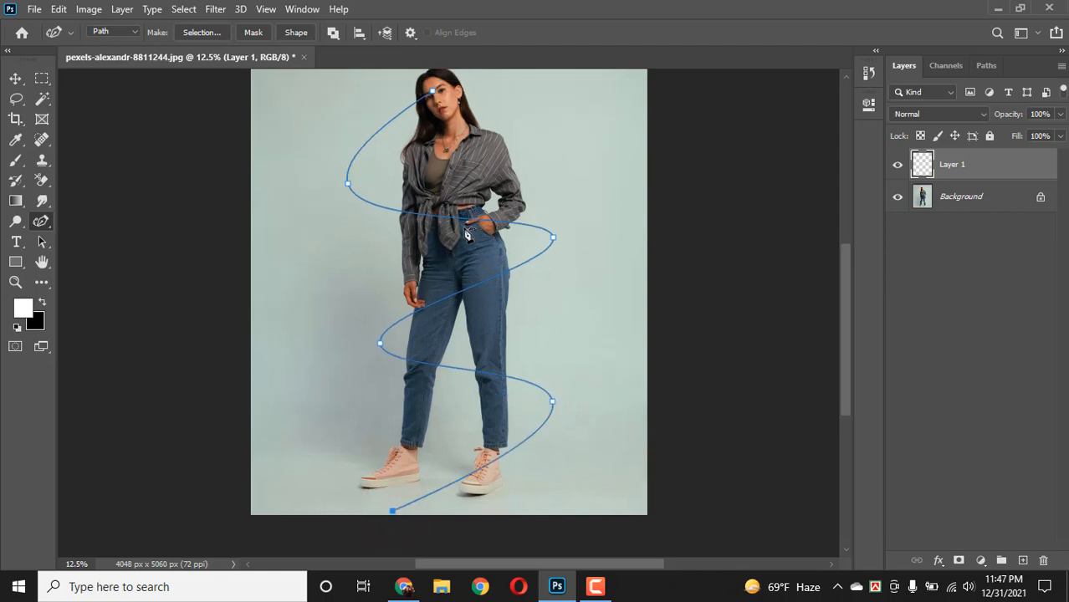
scroll(466, 234, up, 1)
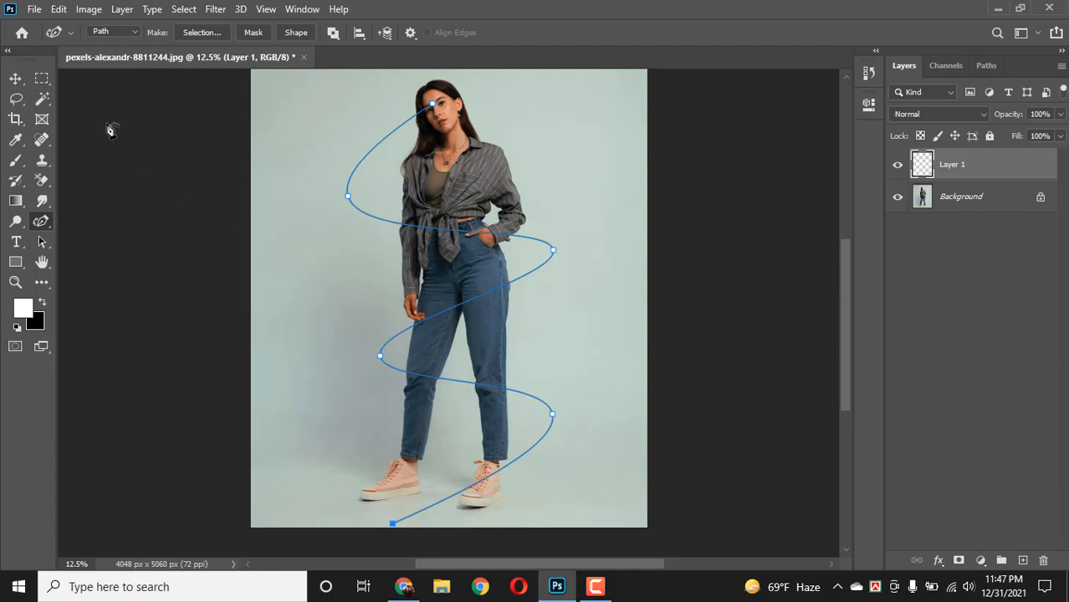
click(15, 78)
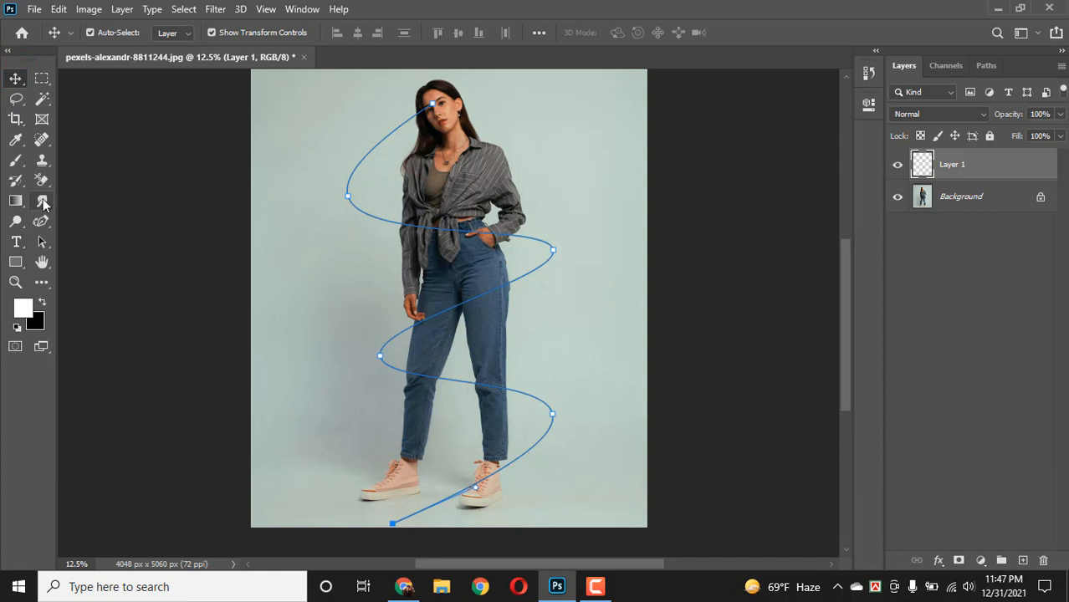
Step: Set up the Smudge tool with the Soft Round Pressure Size brush at 89 px
click(43, 203)
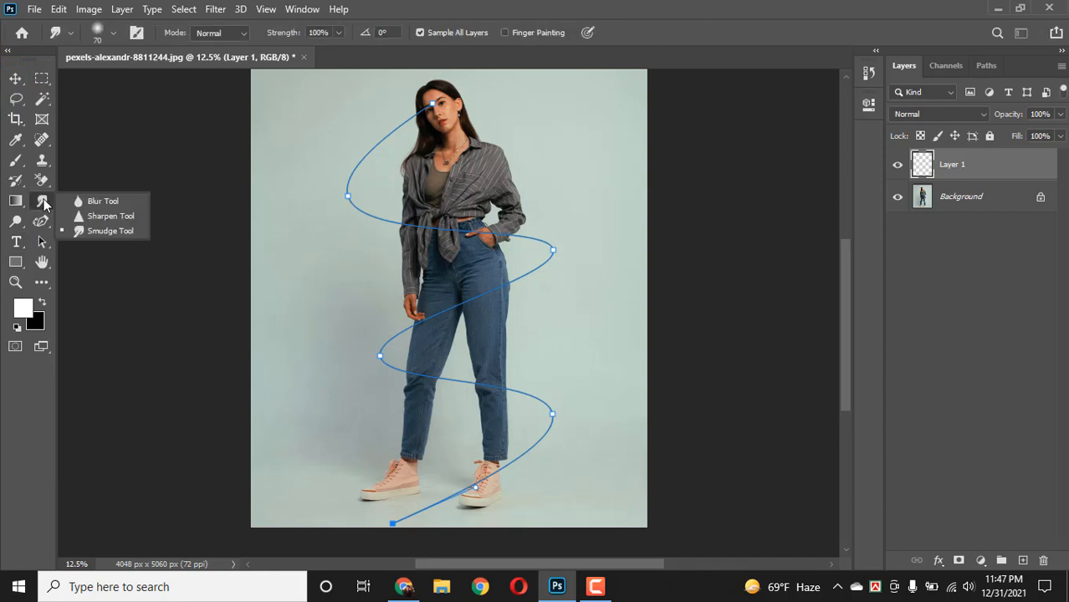
click(121, 231)
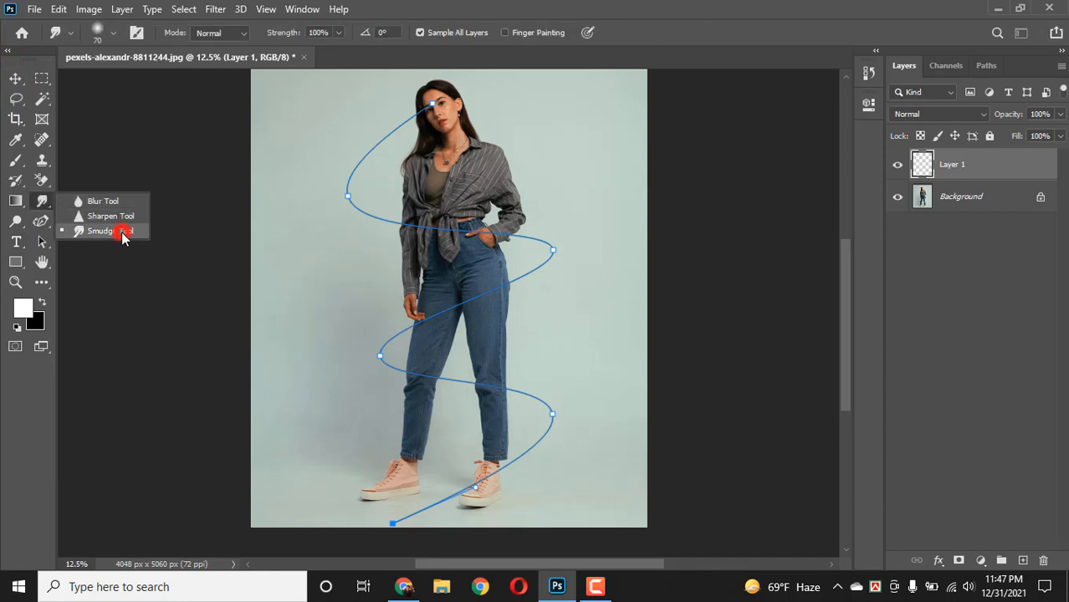
click(113, 34)
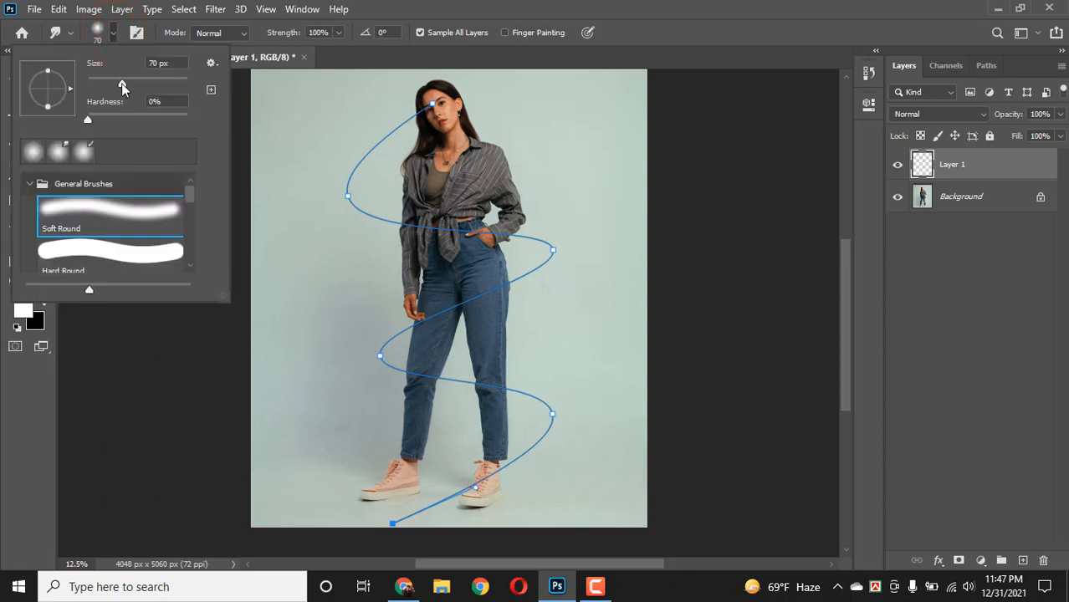
drag(122, 83, 138, 85)
click(111, 251)
scroll(118, 232, down, 1)
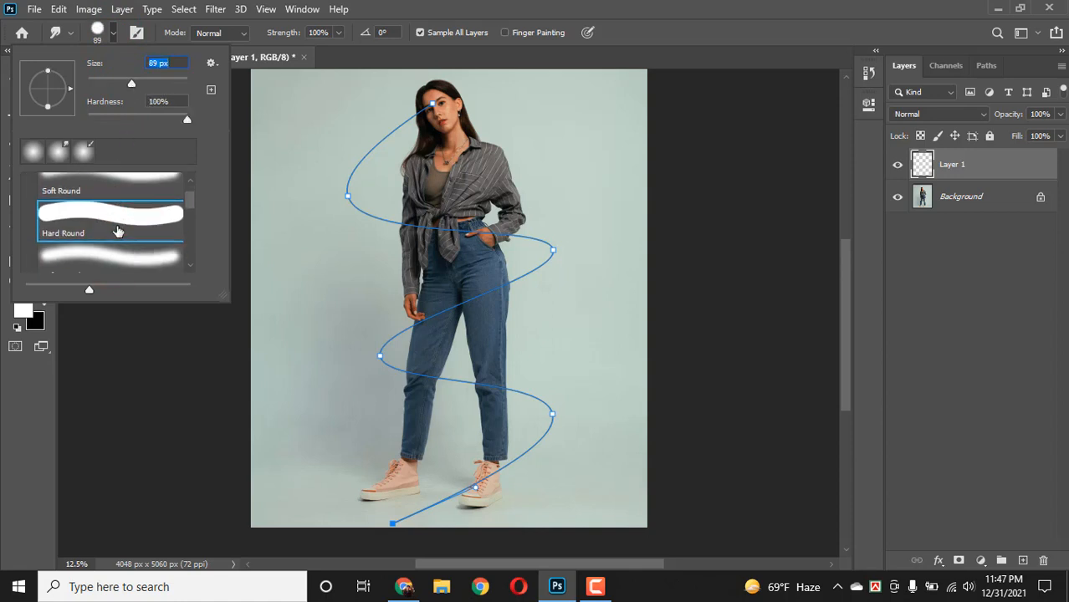
scroll(118, 231, down, 1)
click(115, 249)
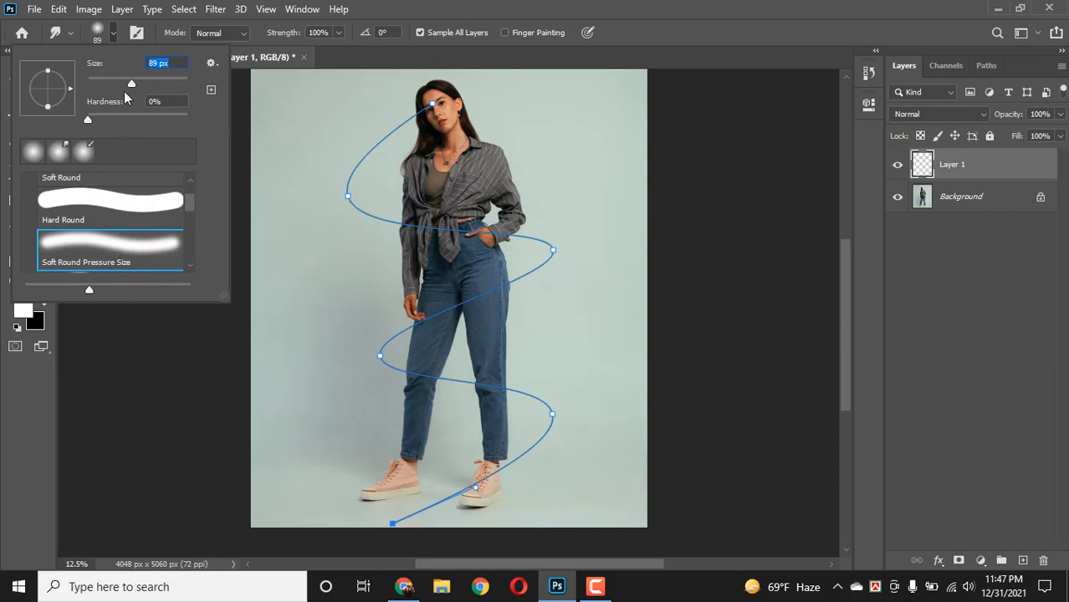
click(114, 34)
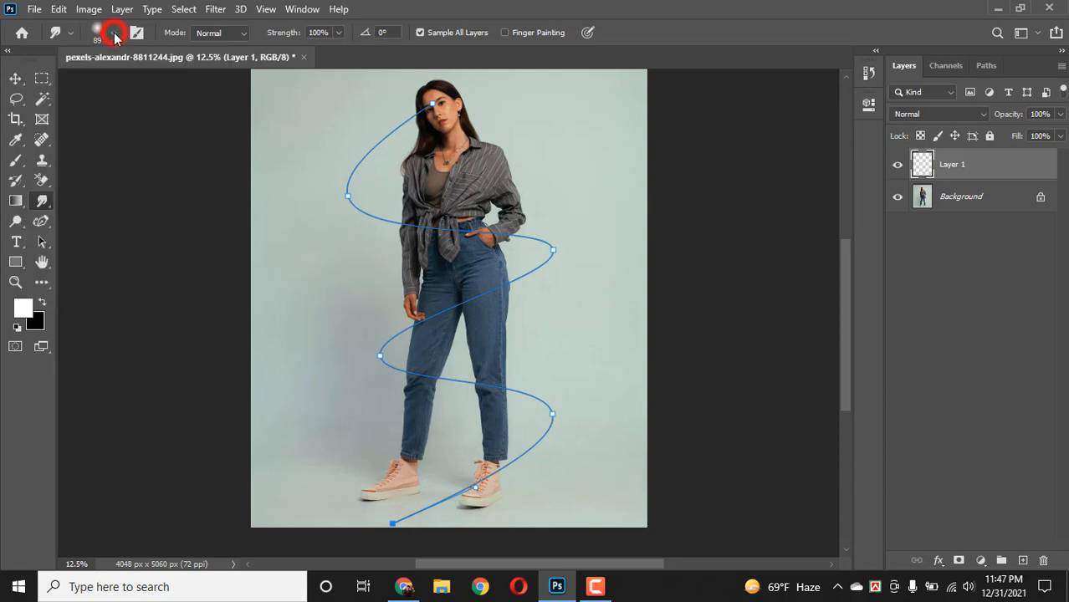
Step: Set the Smudge tool's strength to 100%
click(337, 32)
click(338, 51)
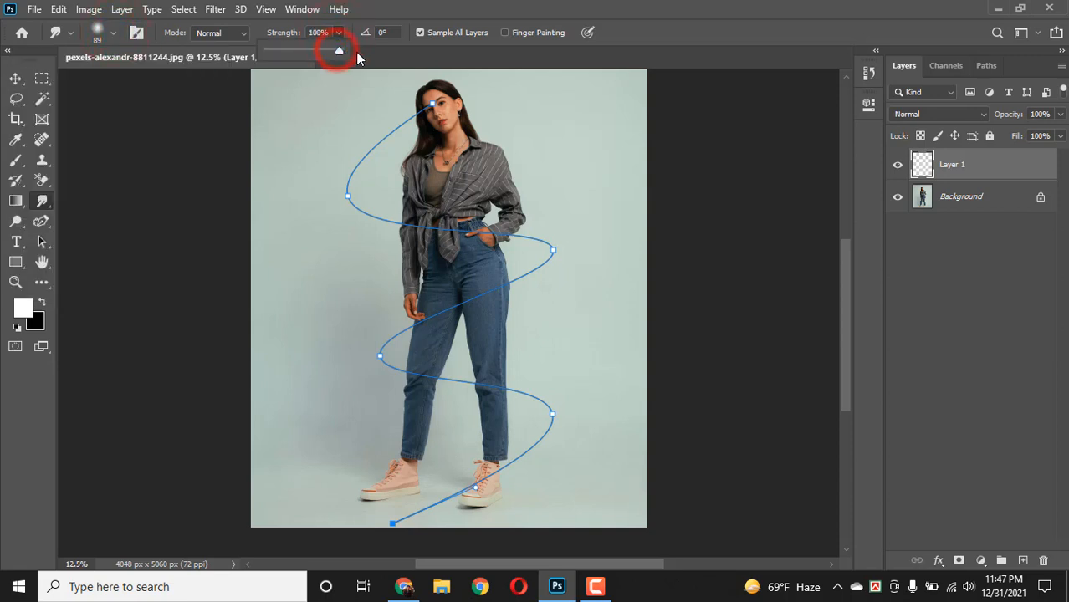
click(408, 36)
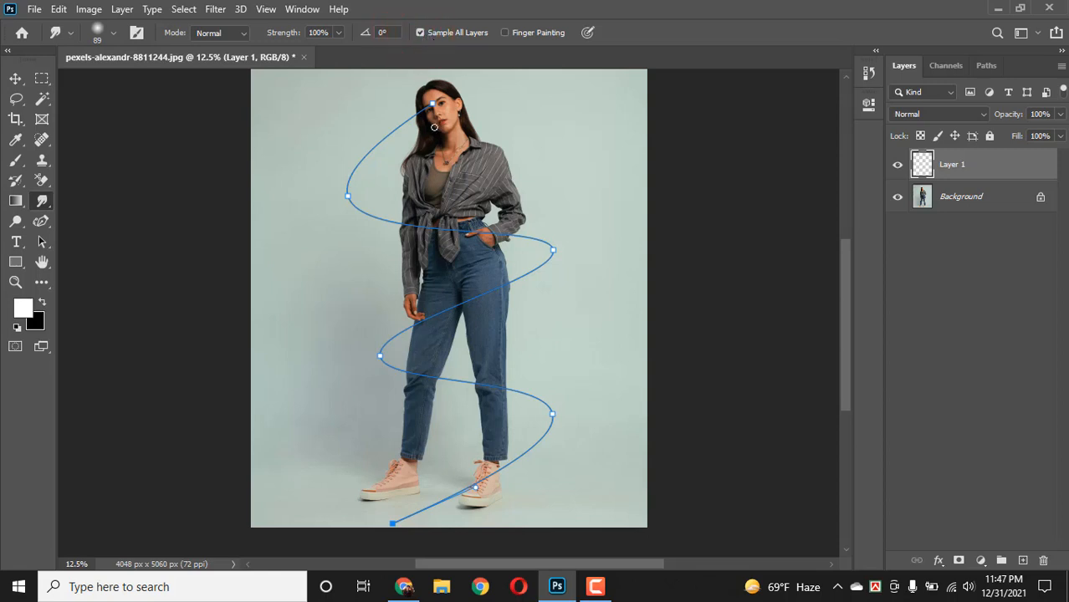
Step: With Layer 1 selected, check the smudge brush size against the path's starting point on the forehead
mouse_move(446, 128)
mouse_down()
mouse_move(487, 172)
mouse_move(455, 244)
mouse_up()
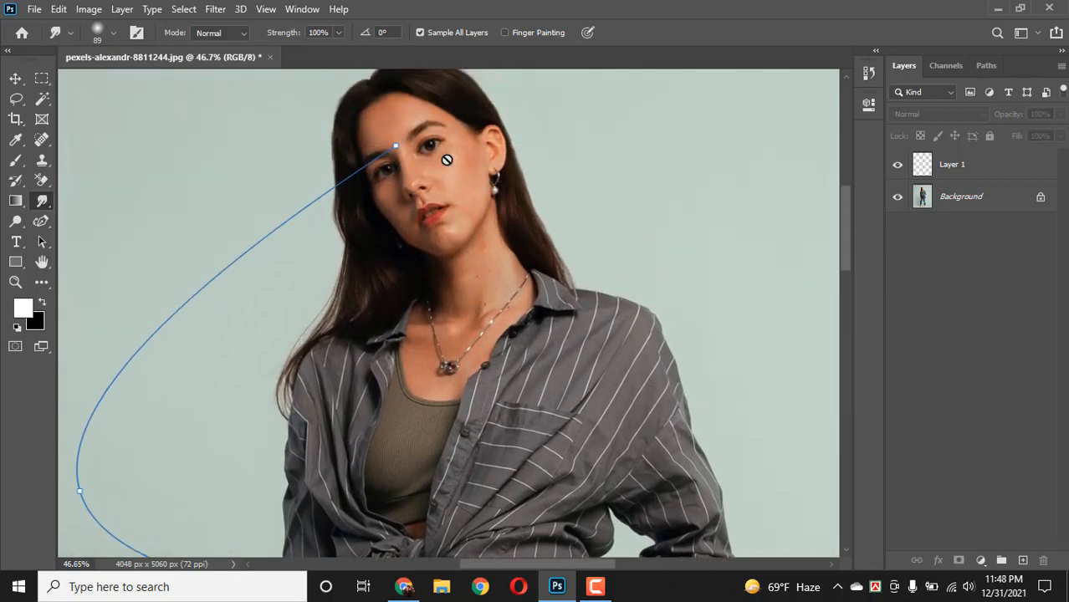
click(947, 168)
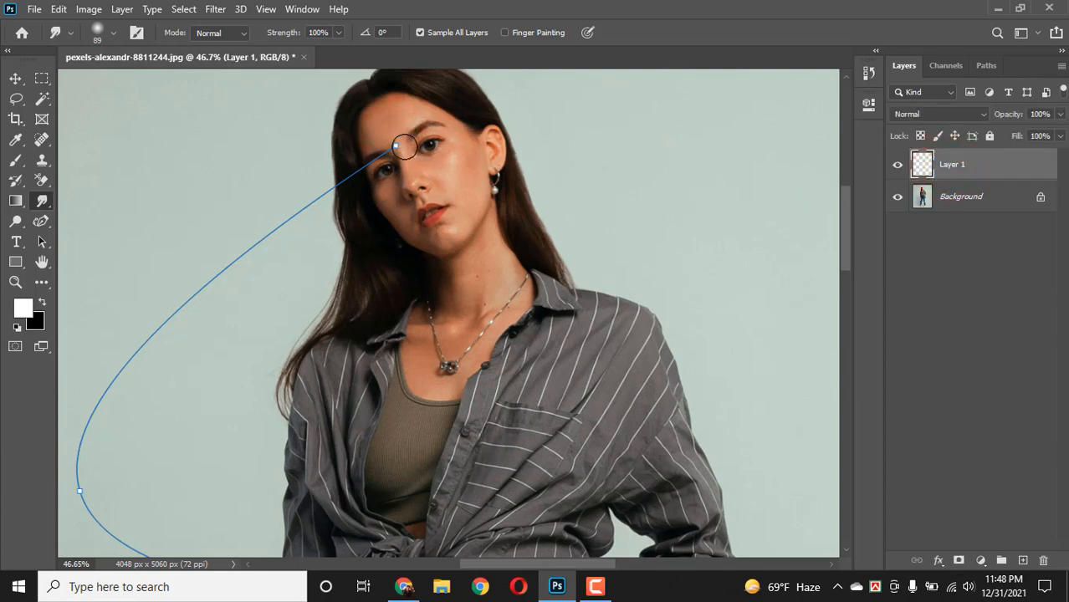
click(404, 146)
drag(428, 183, 378, 148)
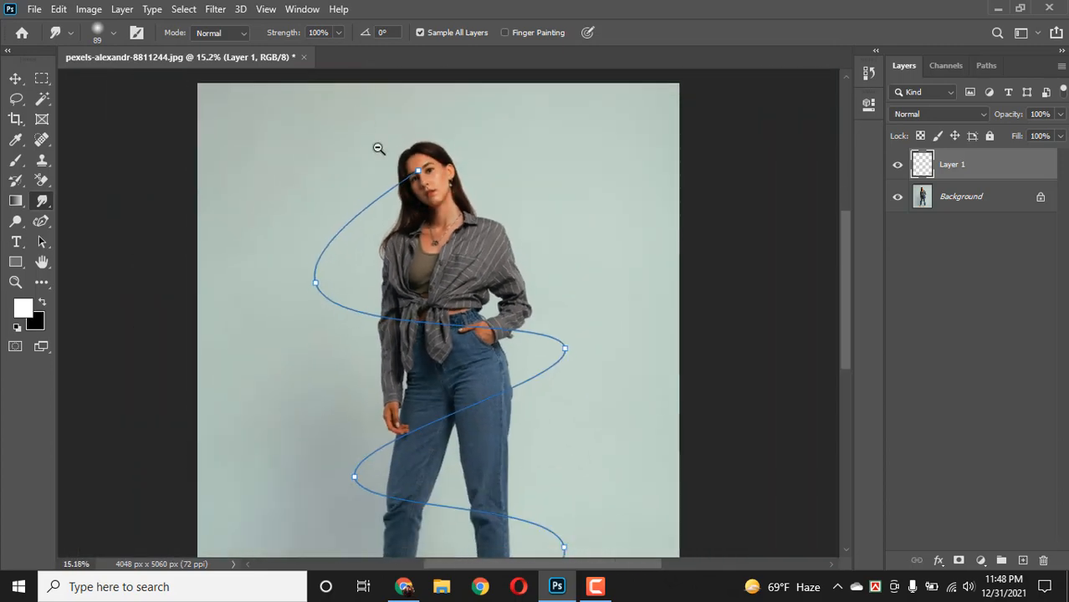
drag(399, 190, 394, 210)
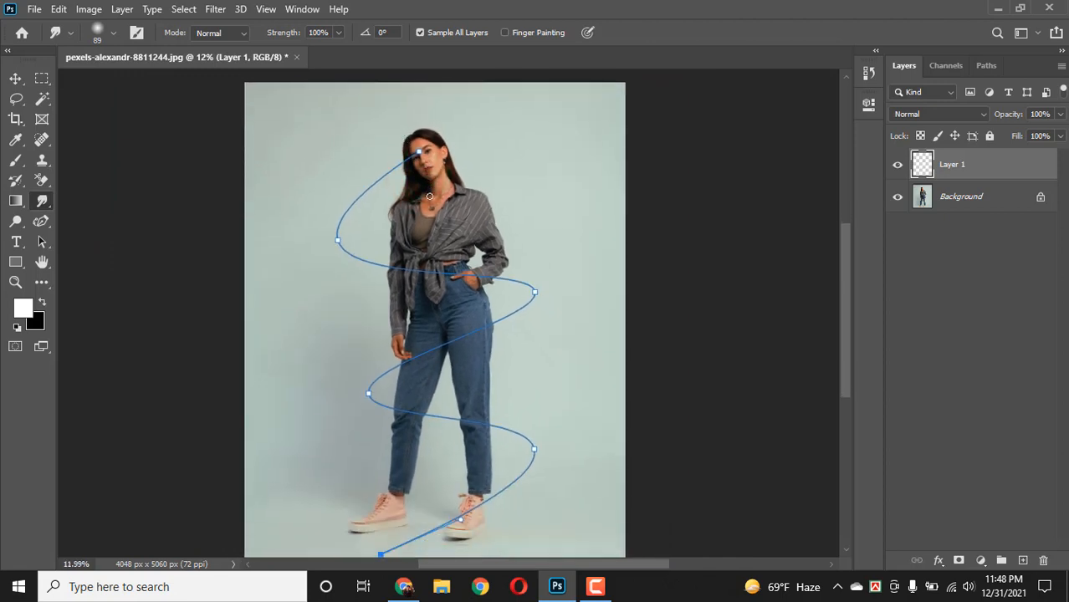
scroll(429, 196, up, 1)
scroll(431, 198, down, 1)
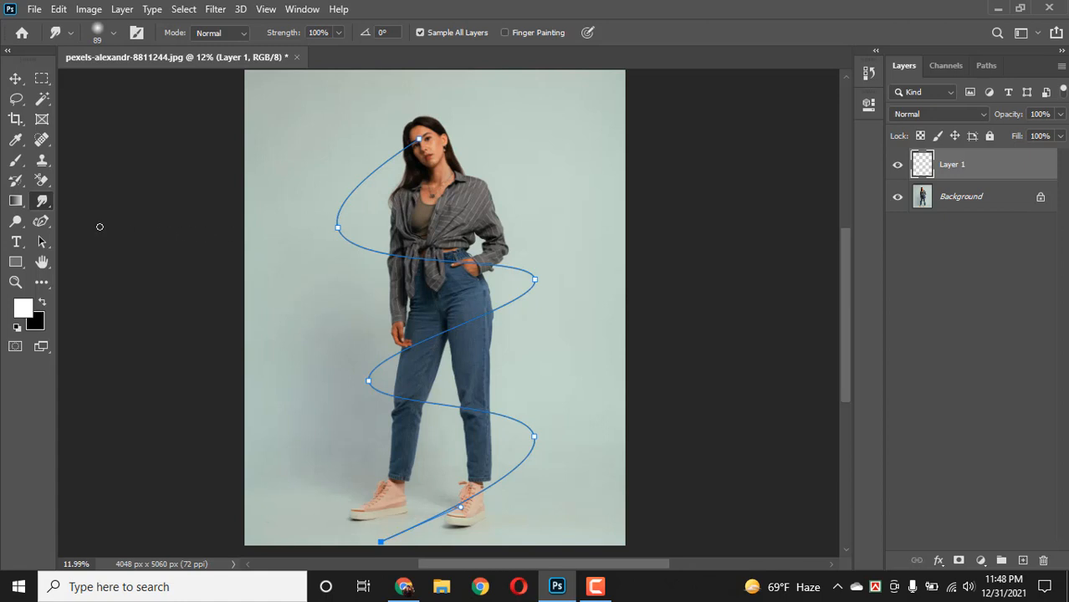
Step: Stroke the winding path on Layer 1 using the Smudge tool, with Simulate Pressure off
click(47, 225)
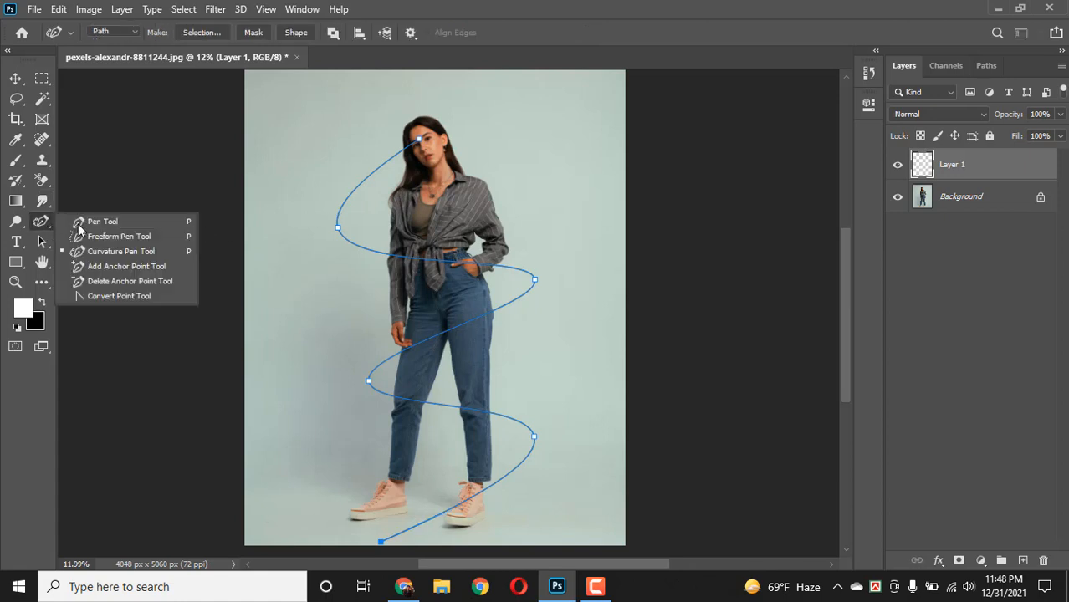
click(140, 253)
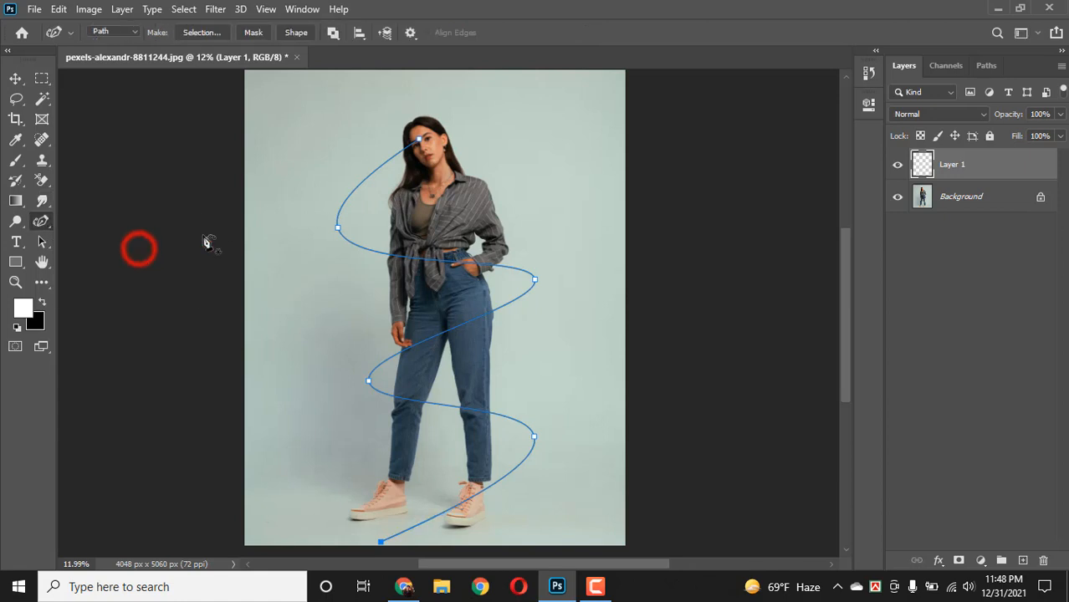
right_click(359, 193)
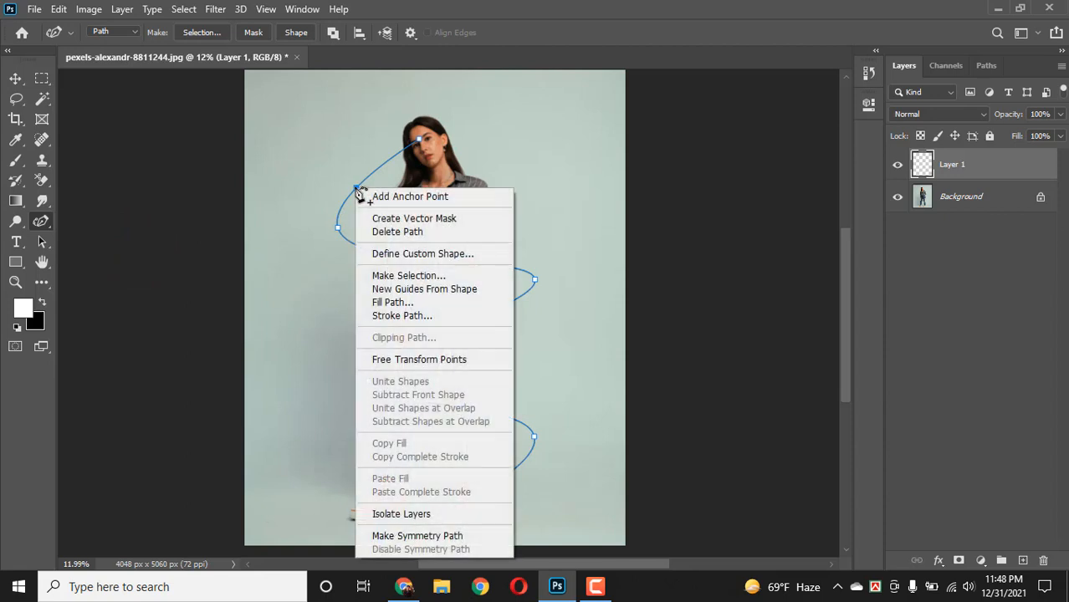
click(419, 316)
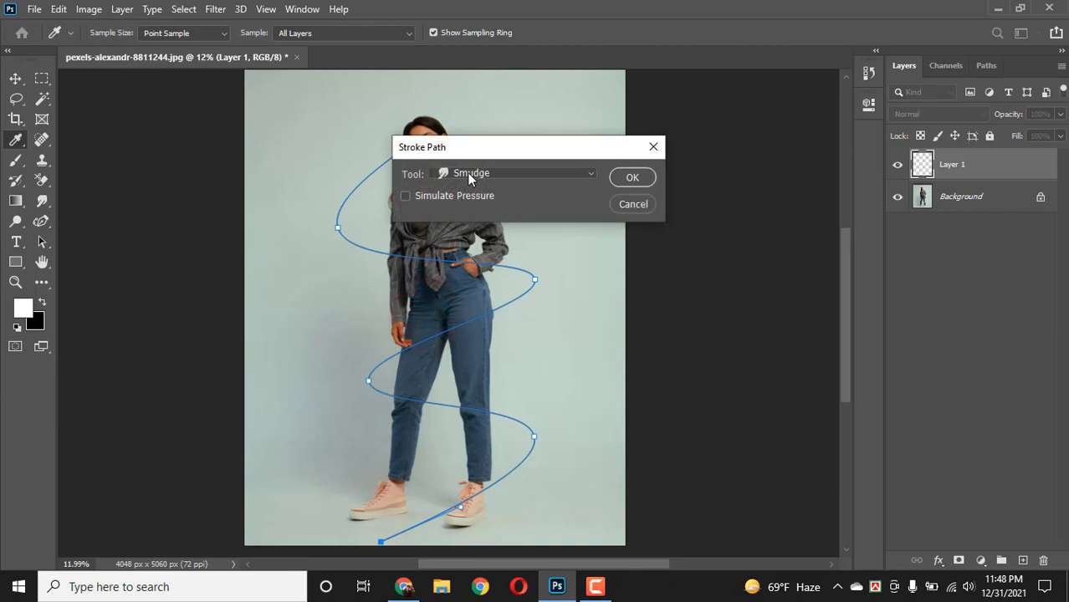
click(467, 173)
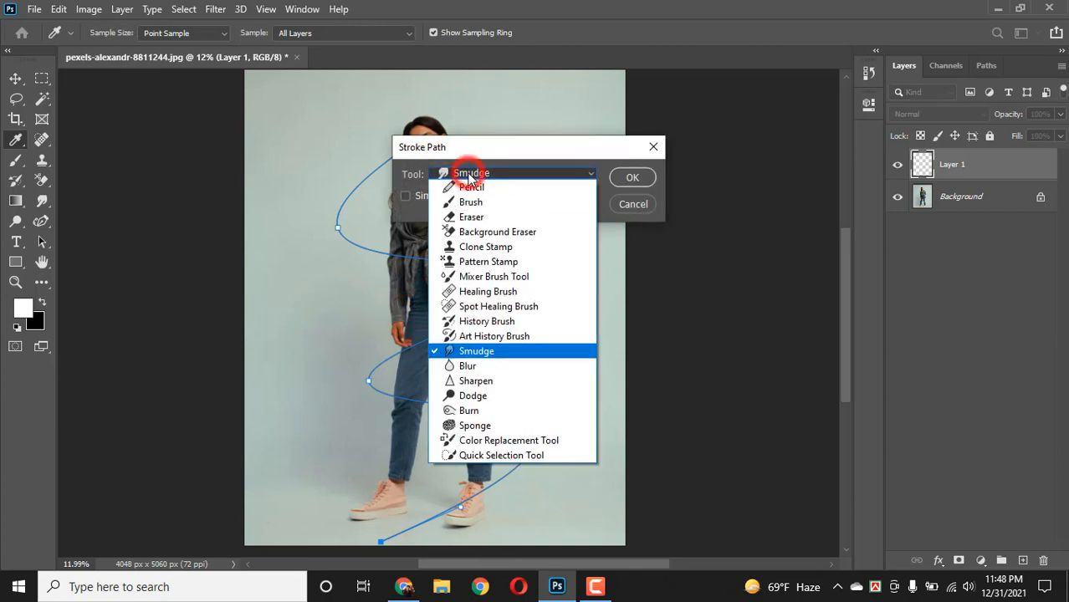
click(504, 352)
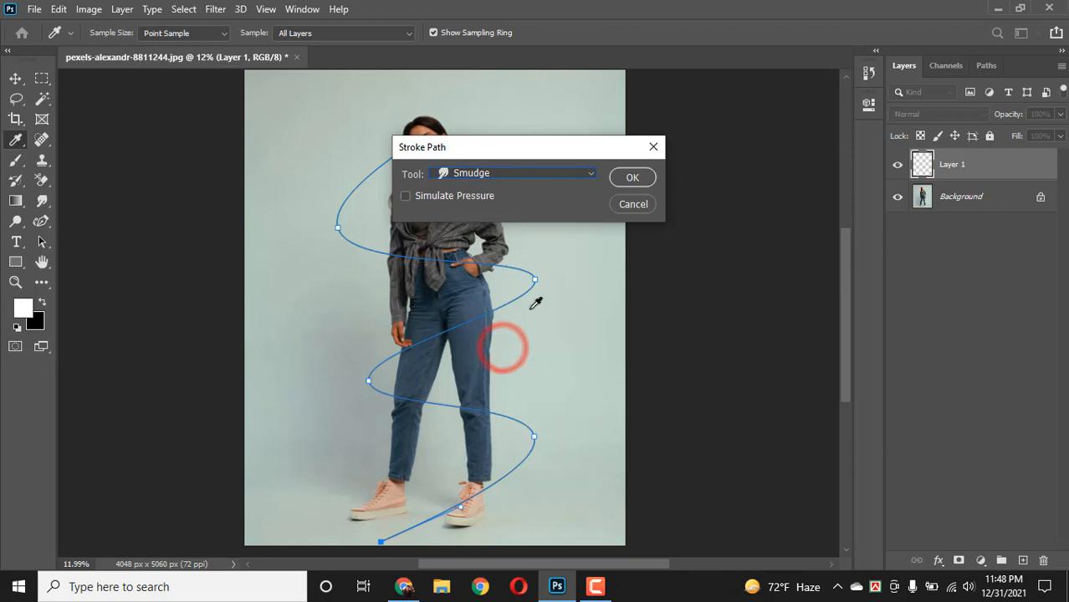
click(627, 179)
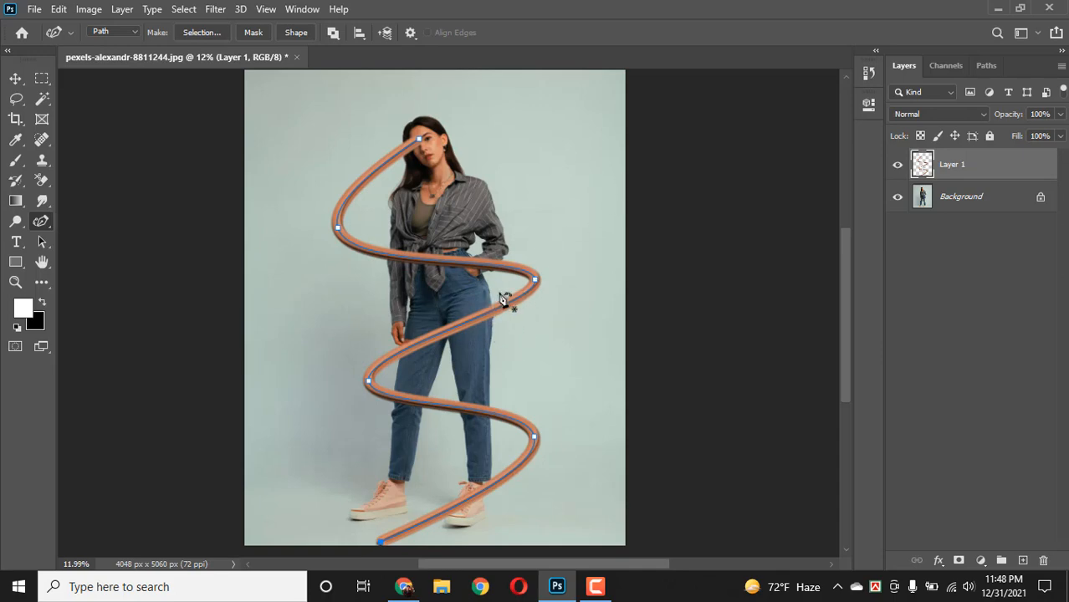
Step: Switch to the Move tool and turn off its transform controls
drag(500, 292, 519, 339)
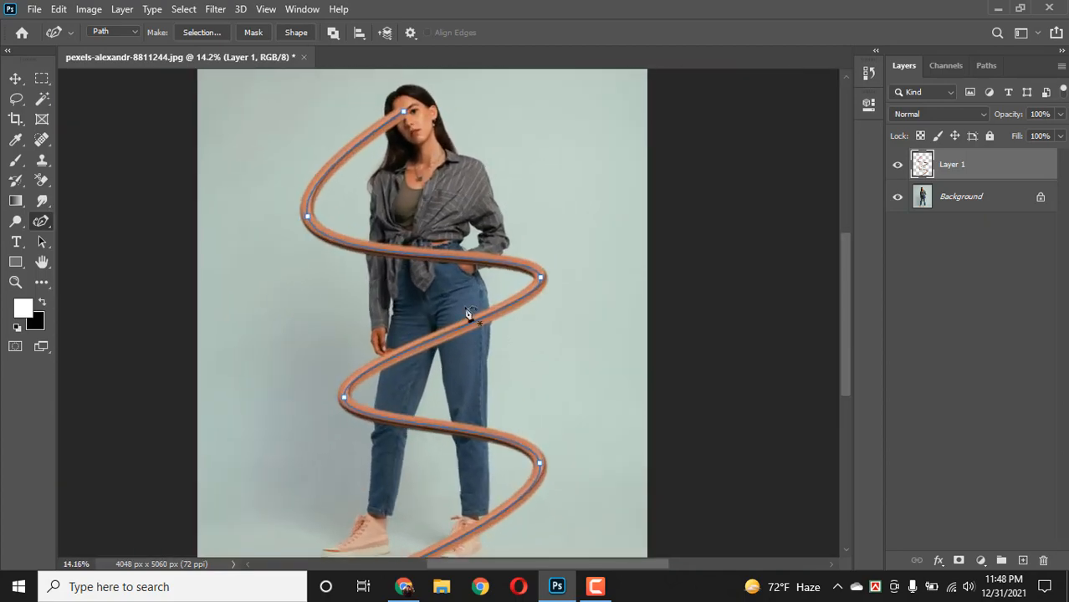
click(15, 77)
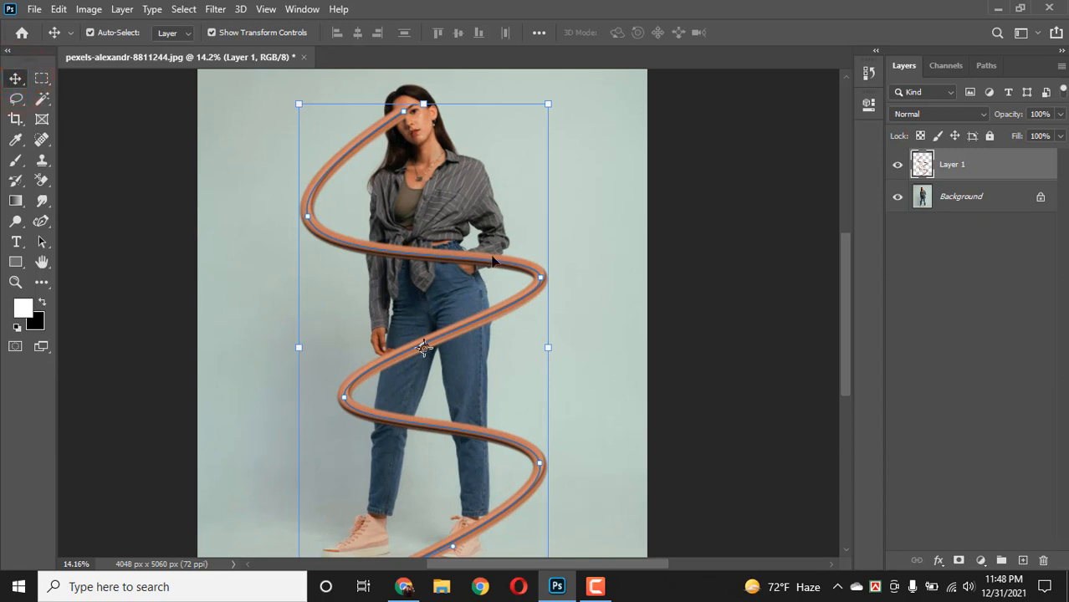
click(251, 33)
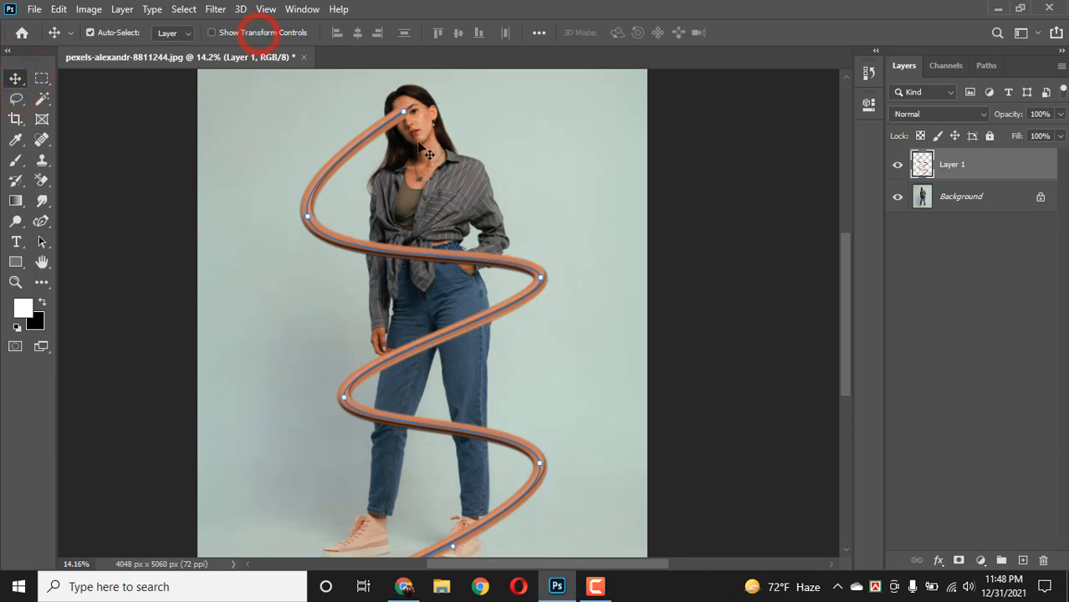
Step: Select the woman on the Background layer with Select Subject and add a layer mask to Layer 1 from that selection
click(958, 201)
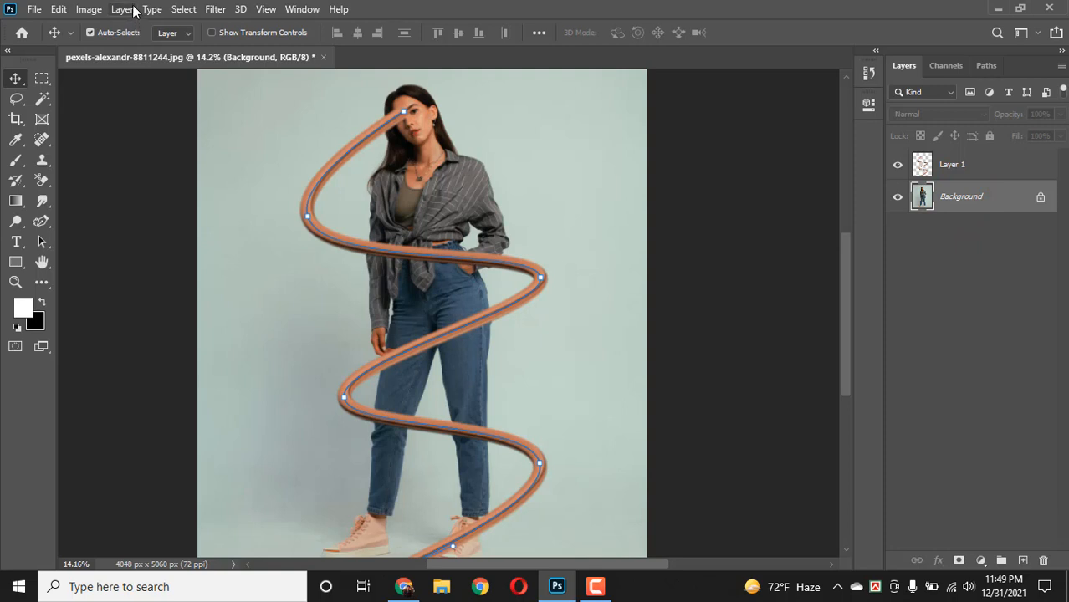
click(183, 9)
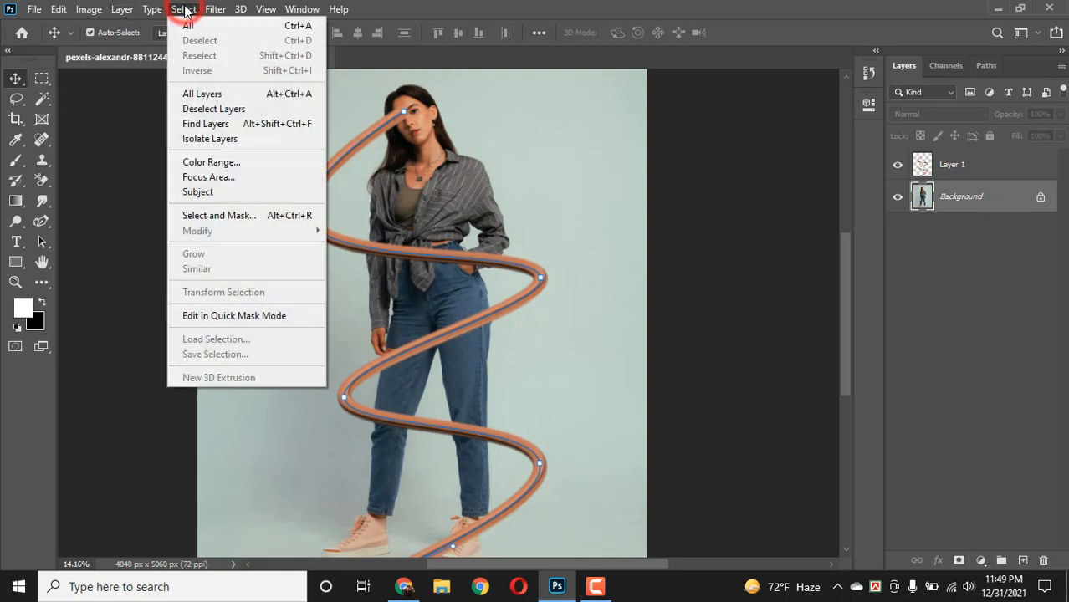
click(200, 192)
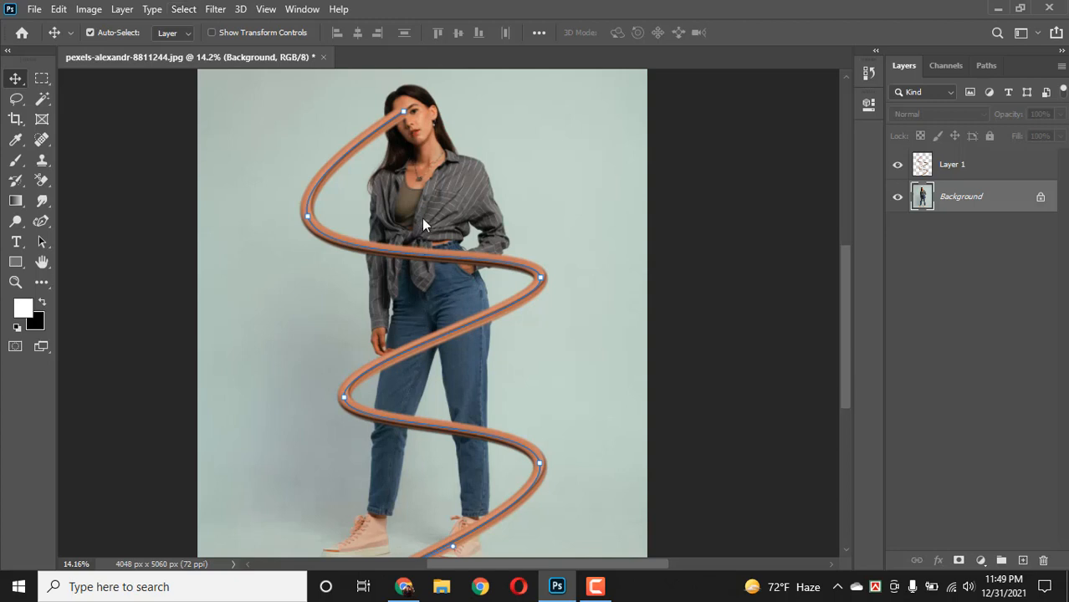
scroll(422, 218, down, 2)
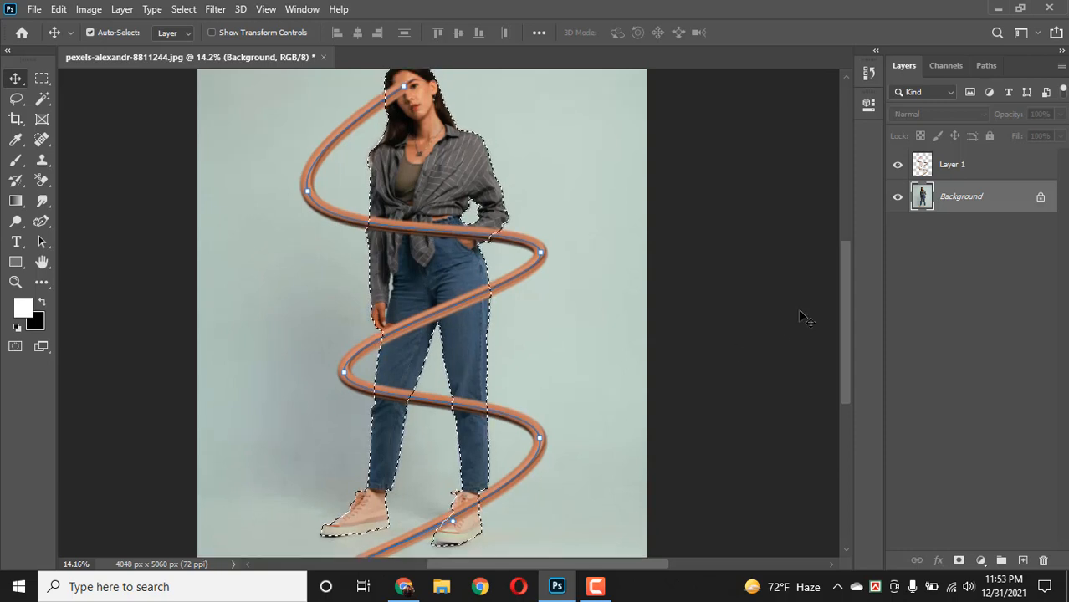
click(958, 163)
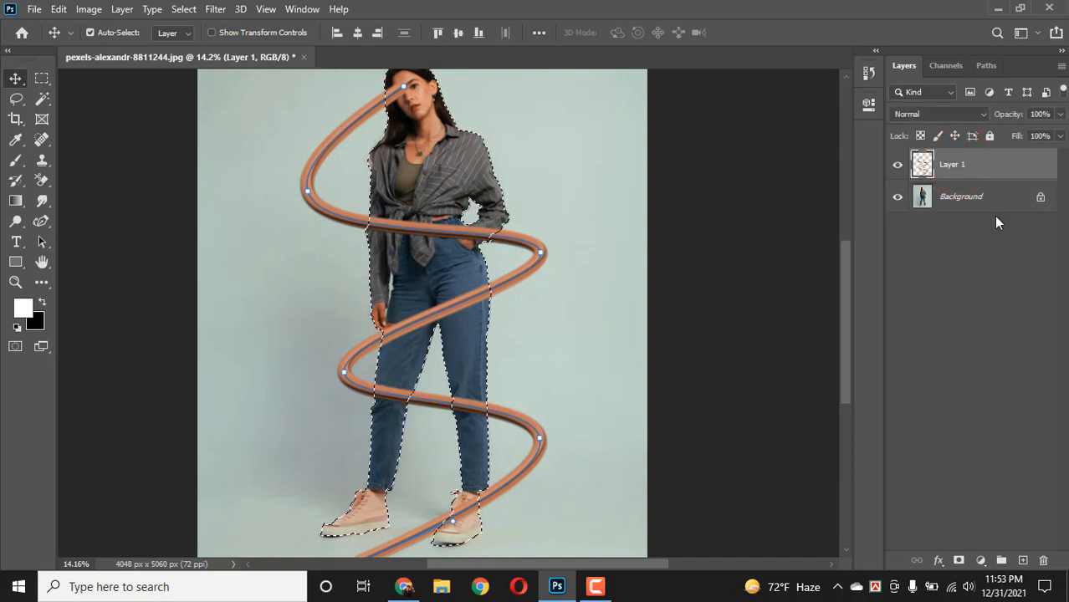
click(961, 558)
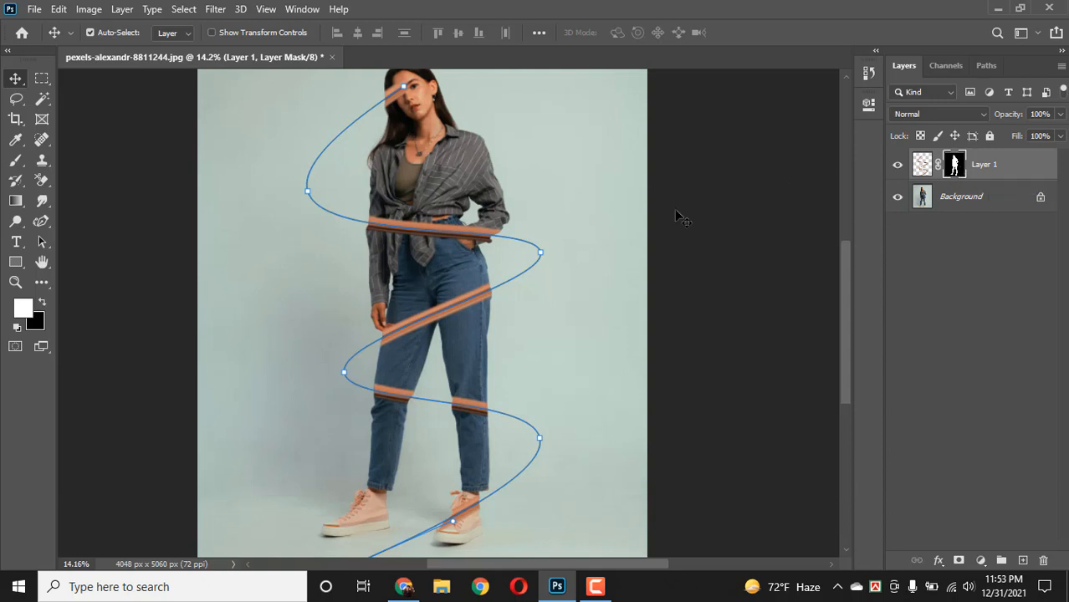
Step: Set up the Brush tool with white (ffffff) as foreground colour and the Soft Round Pressure Size brush at 80 px
click(24, 307)
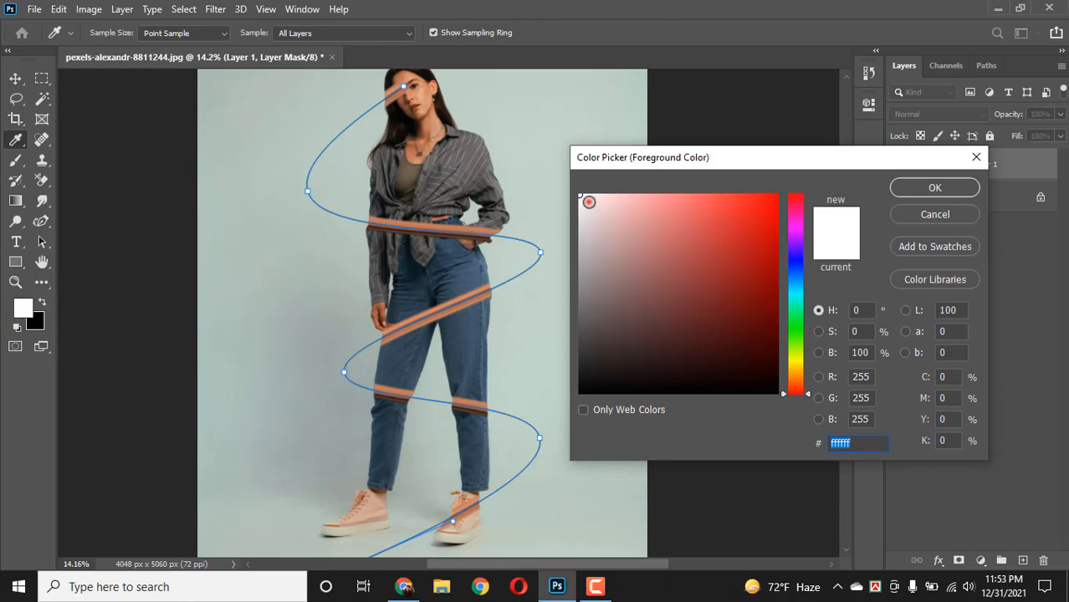
click(918, 186)
key(v)
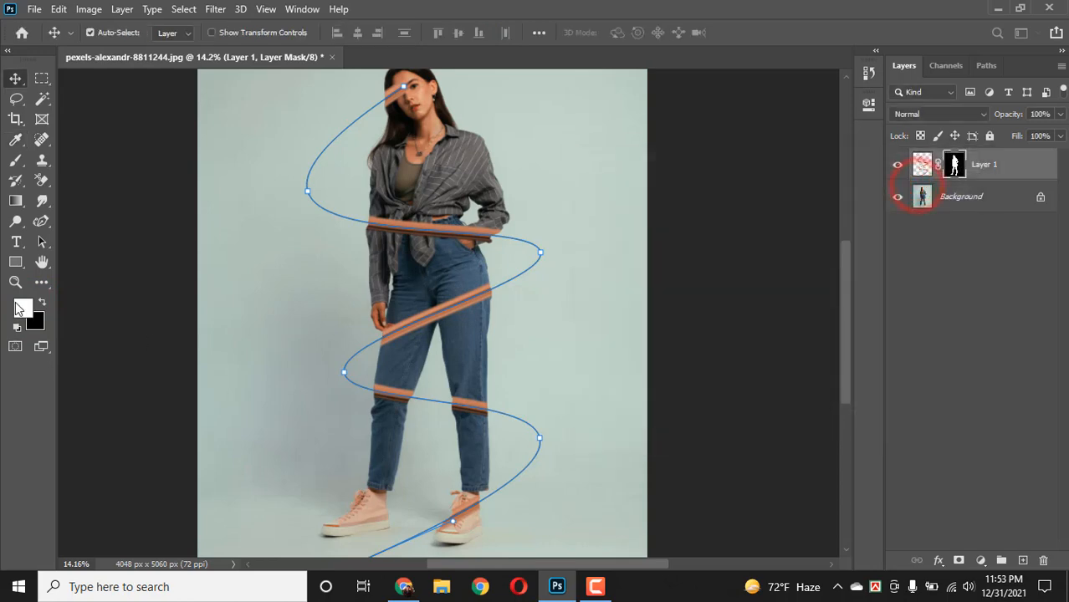
click(15, 162)
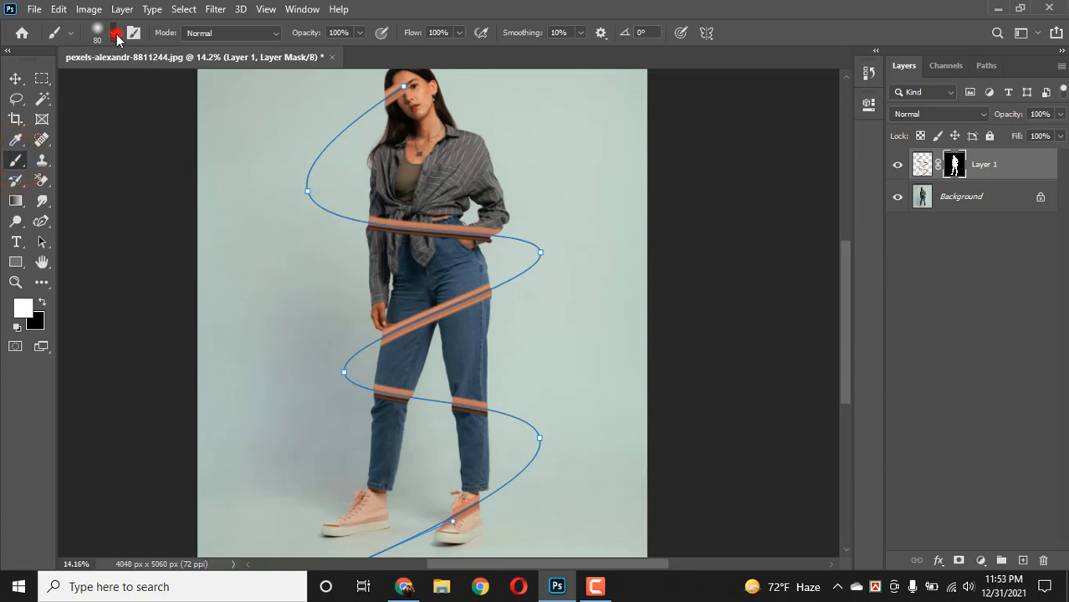
click(114, 35)
click(81, 241)
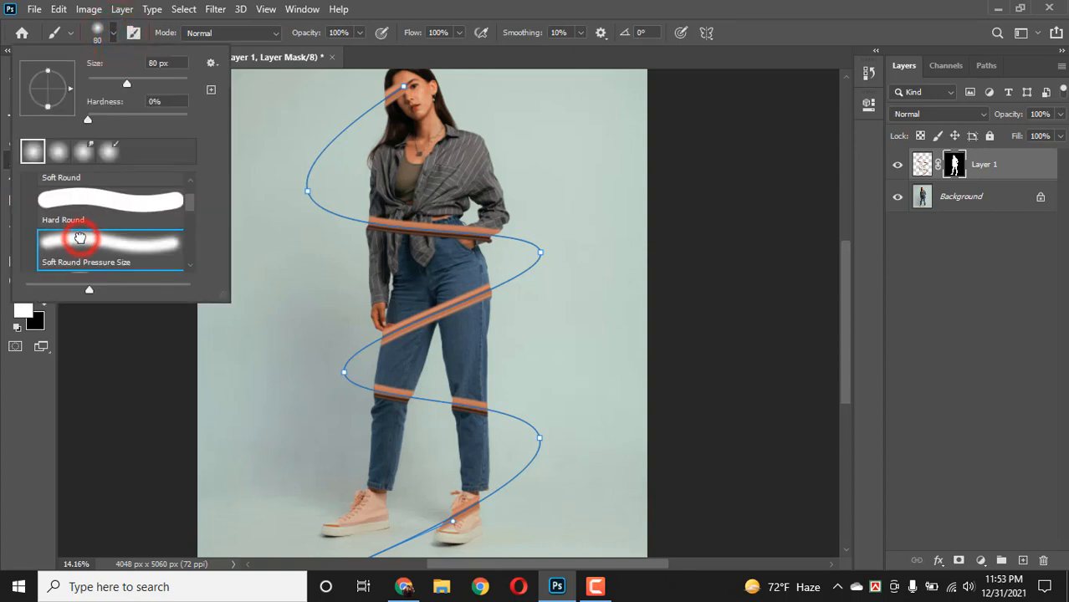
click(100, 32)
Step: Paint white on Layer 1's mask along the path from the head to the feet, enlarging the brush to 300 px, to reveal the whole ribbon
mouse_move(374, 98)
mouse_down()
mouse_move(368, 109)
mouse_move(377, 104)
mouse_up()
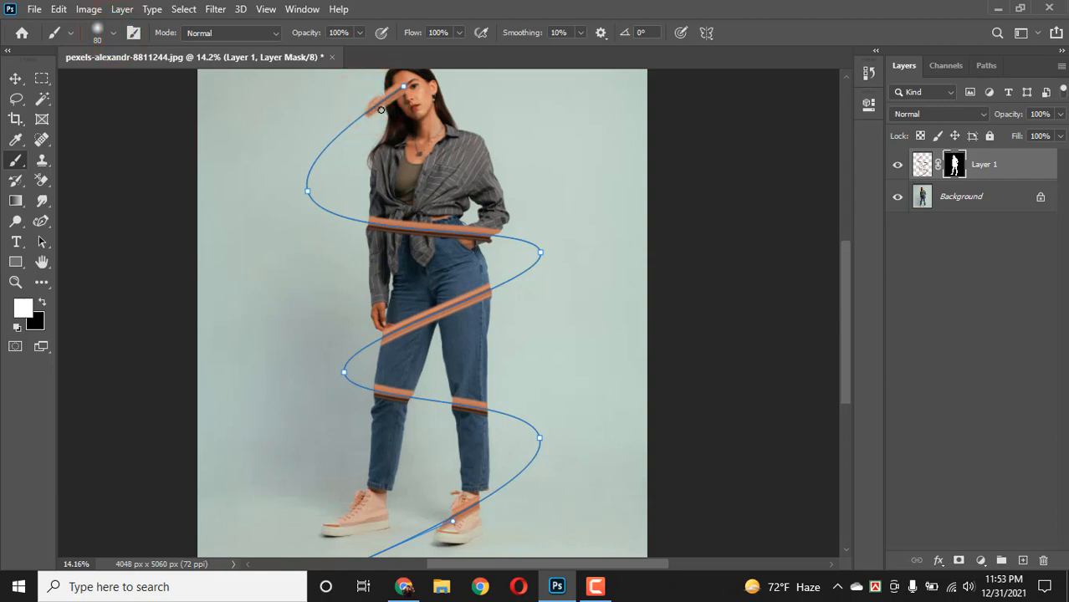
key(bracketright)
key(bracketright)
key(bracketright)
key(bracketright)
key(bracketright)
key(bracketright)
key(bracketright)
key(bracketright)
key(bracketright)
key(bracketright)
key(bracketright)
key(bracketleft)
key(bracketleft)
key(bracketleft)
key(bracketleft)
mouse_move(363, 121)
mouse_down()
mouse_move(311, 194)
mouse_move(358, 97)
mouse_move(373, 106)
mouse_move(354, 128)
mouse_move(381, 101)
mouse_move(317, 205)
mouse_move(357, 231)
mouse_up()
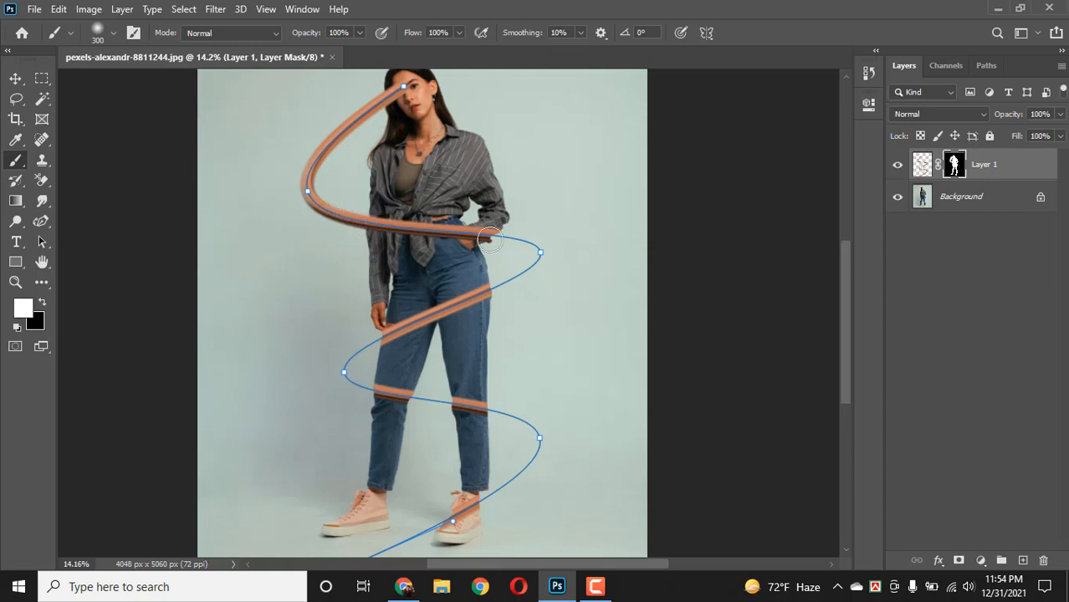
mouse_move(490, 241)
mouse_down()
mouse_move(527, 253)
mouse_move(528, 276)
mouse_move(419, 333)
mouse_move(384, 334)
mouse_move(353, 356)
mouse_move(350, 378)
mouse_move(481, 409)
mouse_move(534, 456)
mouse_move(491, 498)
mouse_move(363, 547)
mouse_up()
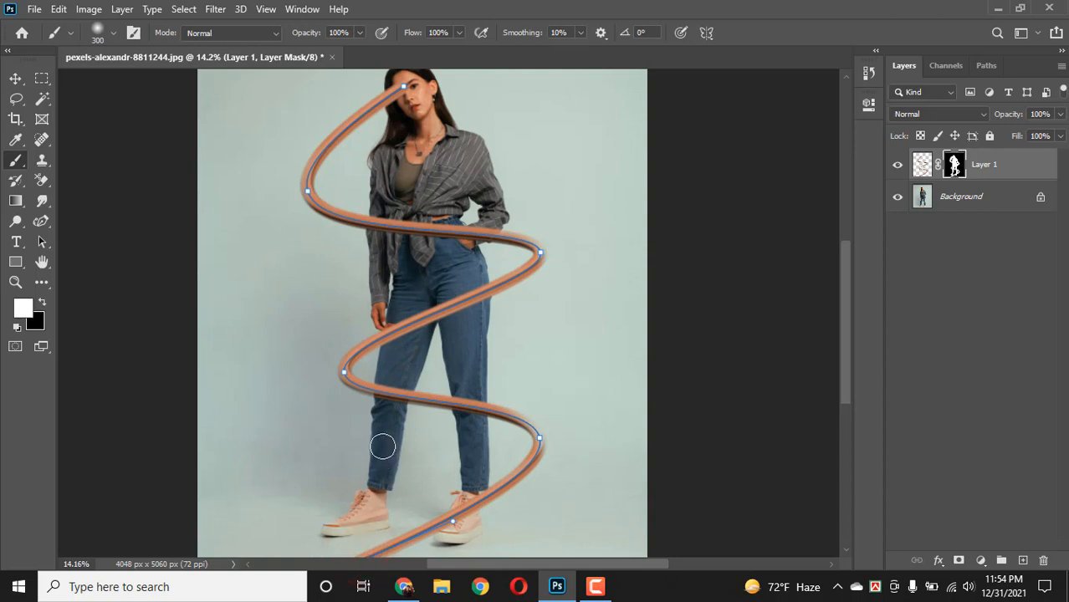
Step: Paint black on Layer 1's mask to hide the ribbon across the thighs and over the shoe it crosses
click(42, 302)
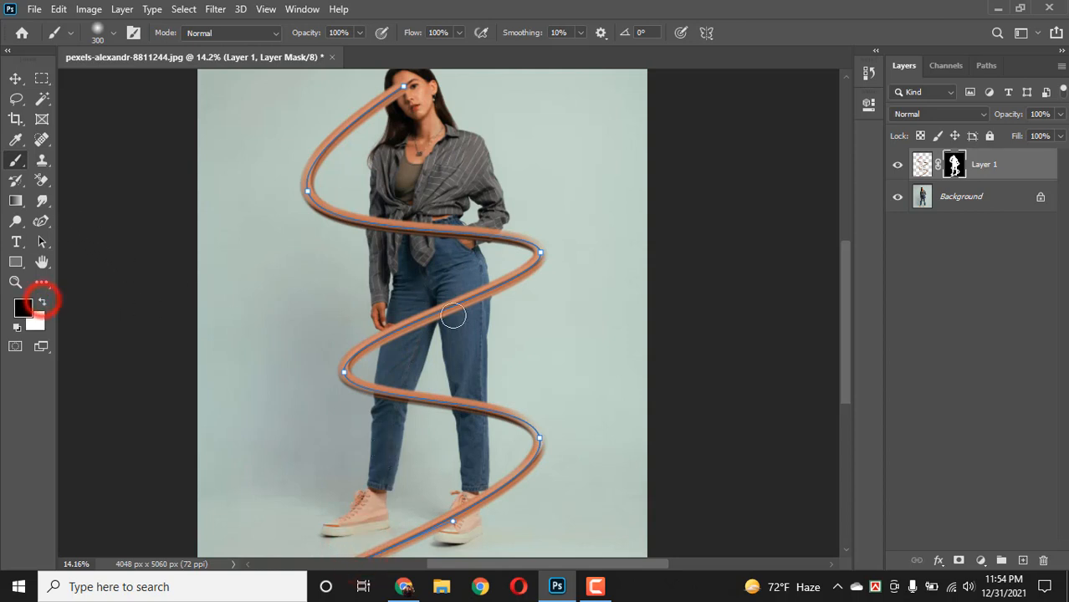
mouse_move(479, 286)
mouse_down()
mouse_move(390, 332)
mouse_move(402, 346)
mouse_move(416, 326)
mouse_move(471, 302)
mouse_up()
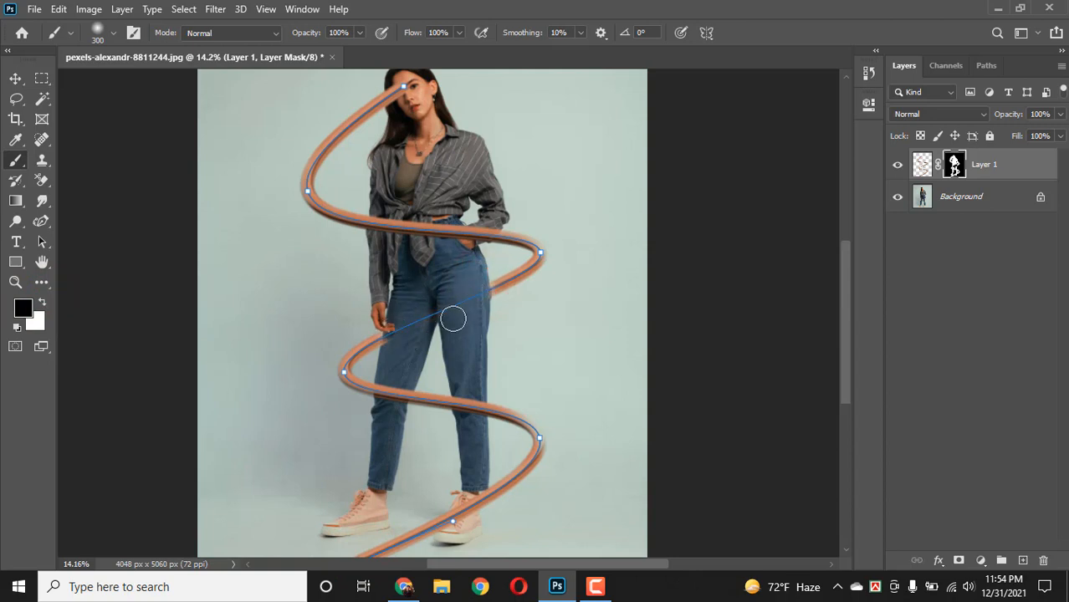
mouse_move(473, 497)
mouse_down()
mouse_move(451, 526)
mouse_move(466, 505)
mouse_up()
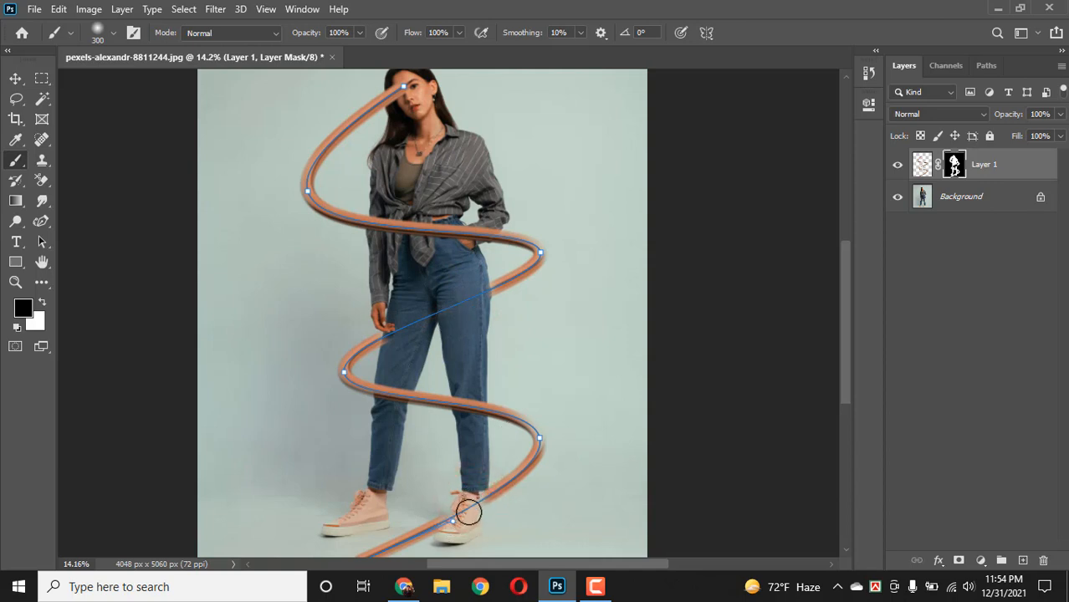
Step: Refine the ribbon's edges beside the shoe and below the hand with white at 175 px on the mask, finishing on the Move tool
key(x)
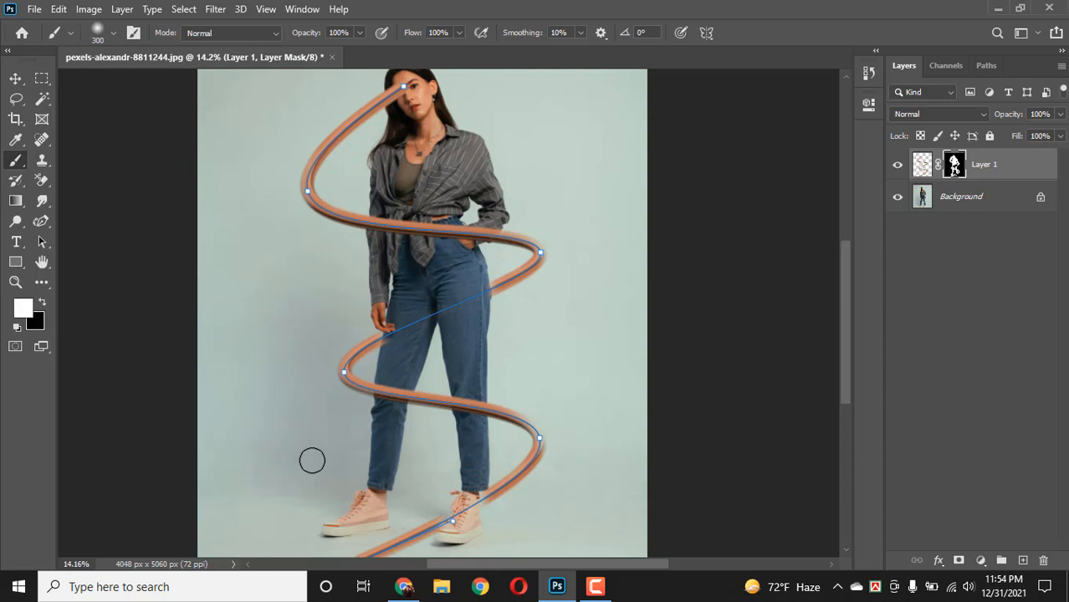
key(bracketleft)
drag(445, 516, 484, 497)
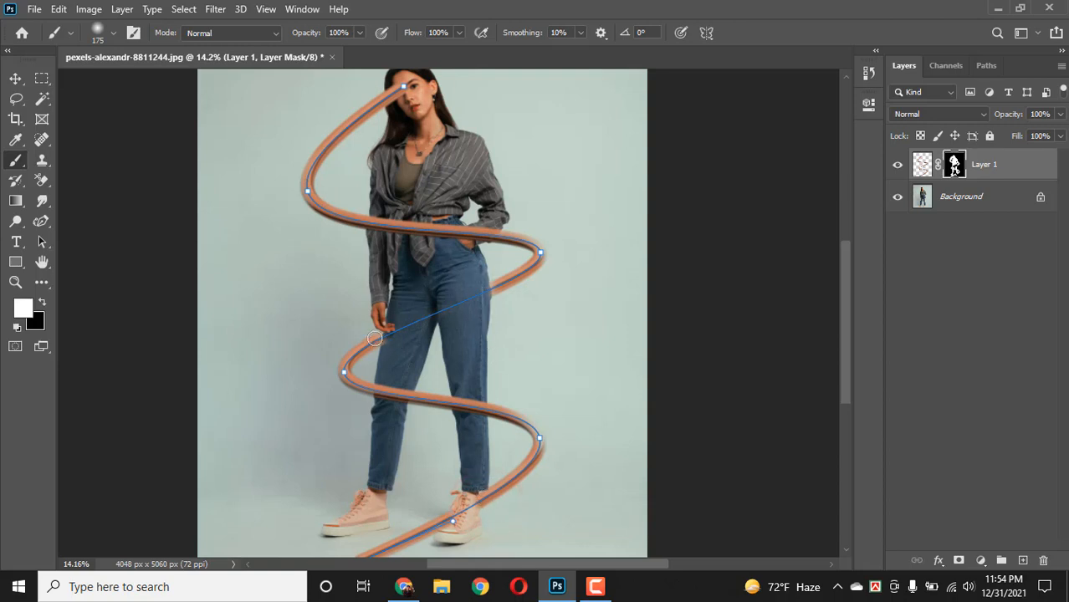
drag(375, 337, 365, 329)
click(15, 78)
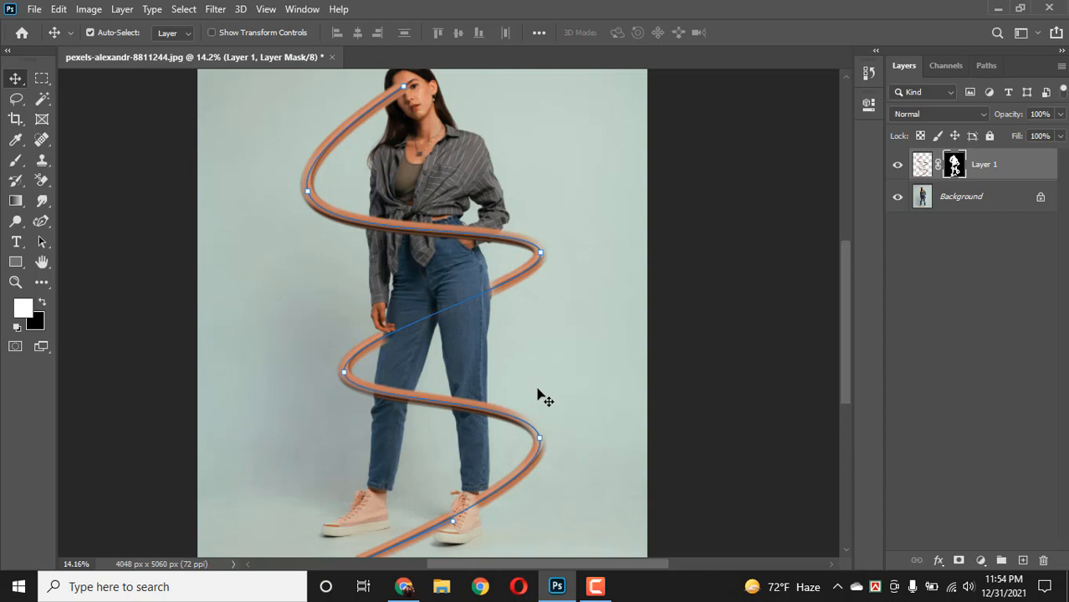
click(595, 586)
click(991, 511)
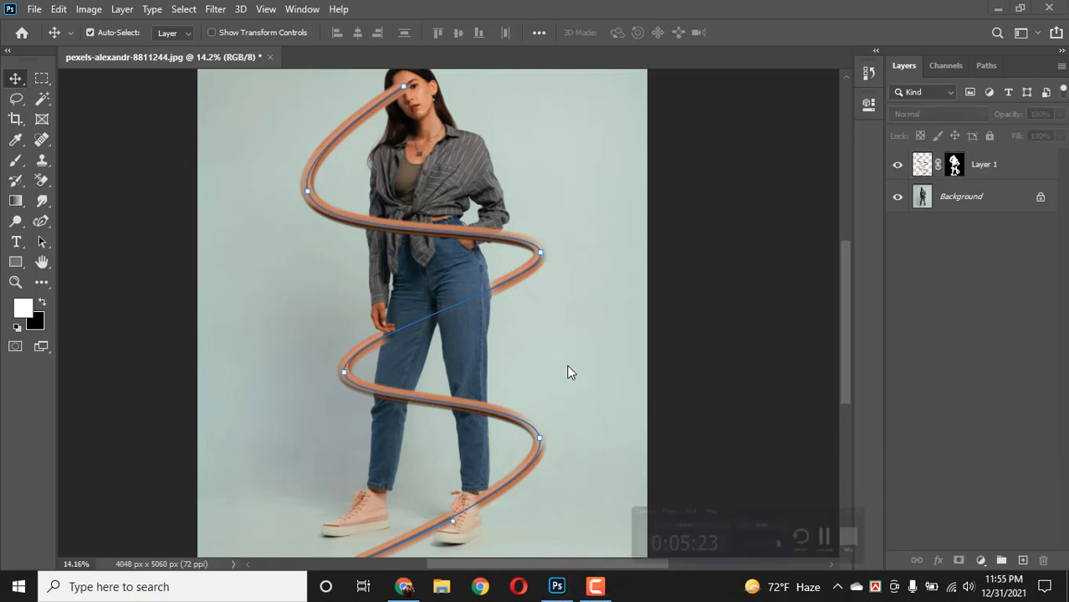
click(509, 342)
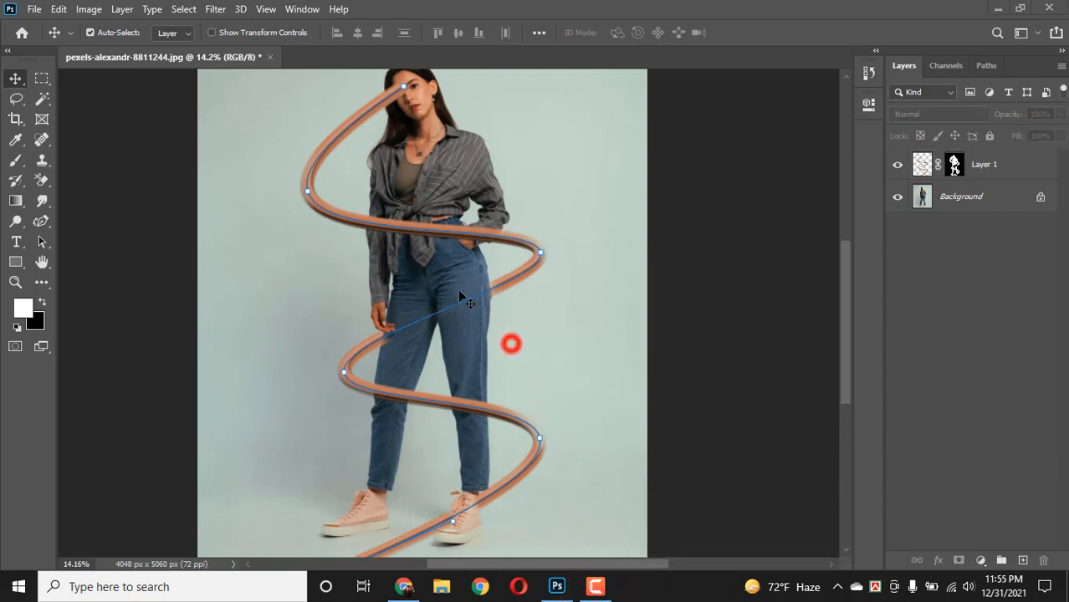
Step: Select the ribbon's layer and hide the path overlay
click(468, 238)
scroll(471, 241, up, 2)
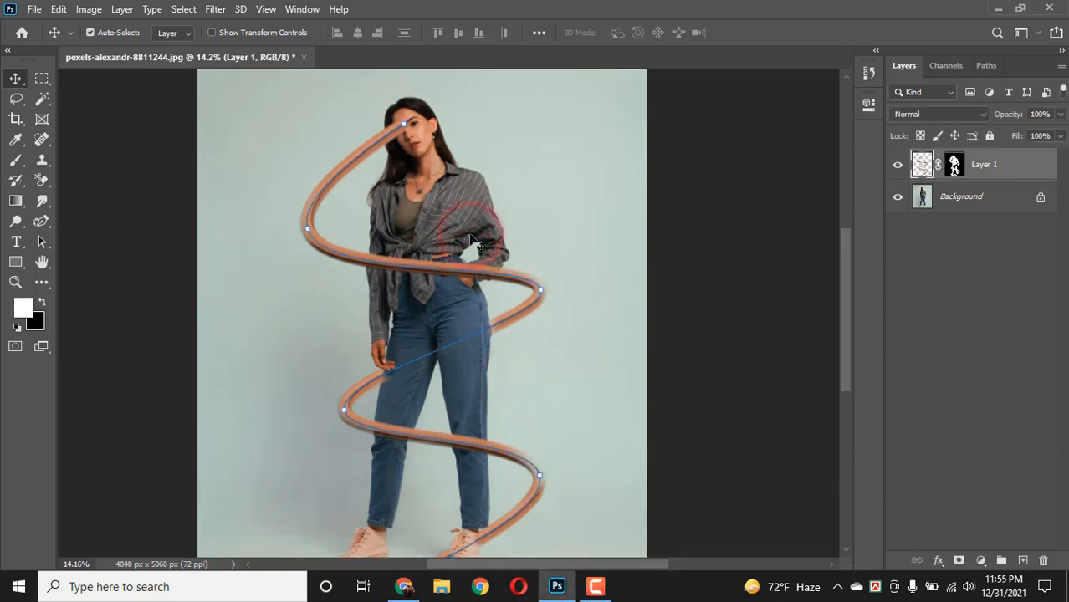
key(ctrl+h)
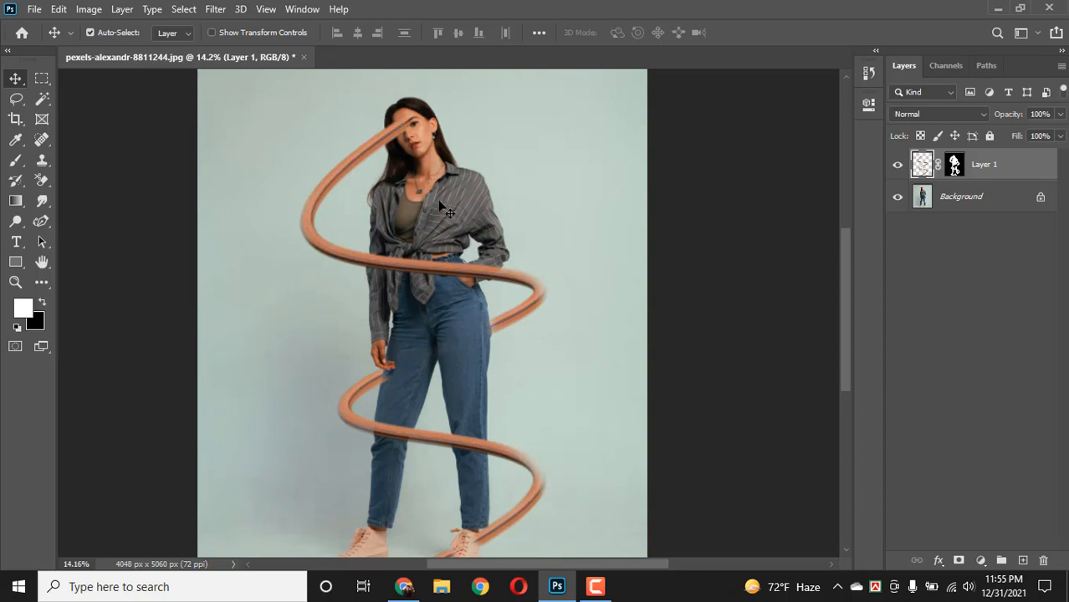
Step: Touch up Layer 1's mask with the white brush at the ribbon's start on the forehead and merge the layer into the Background
click(11, 163)
click(409, 123)
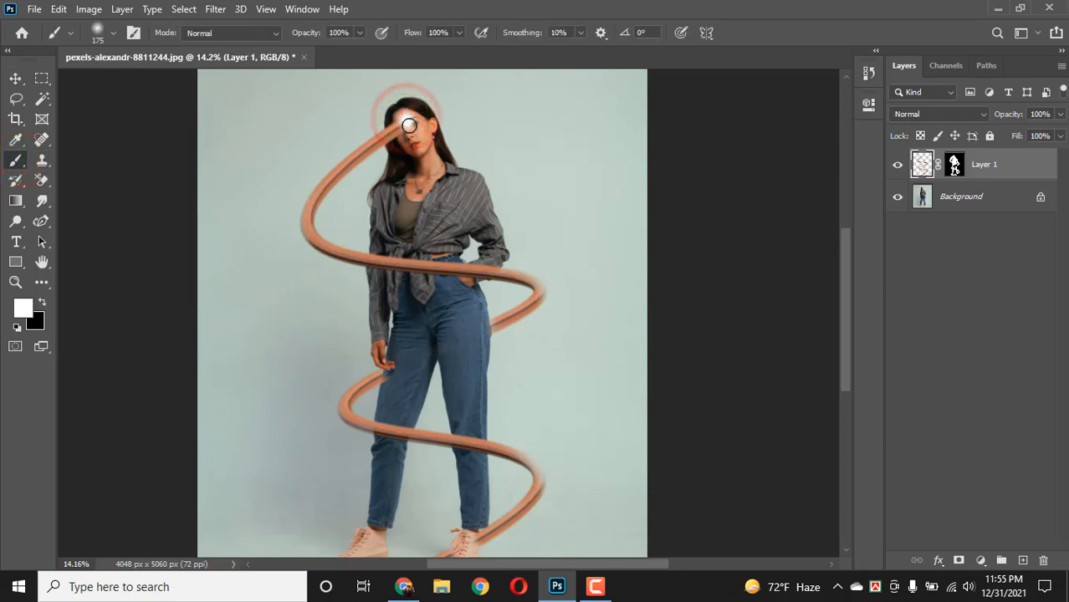
click(955, 167)
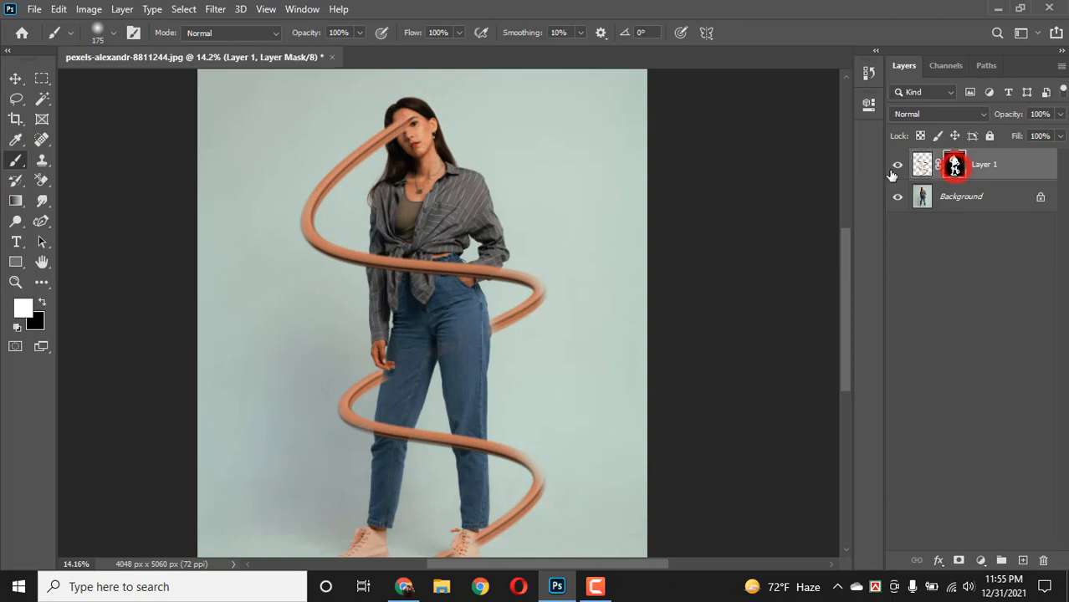
click(409, 131)
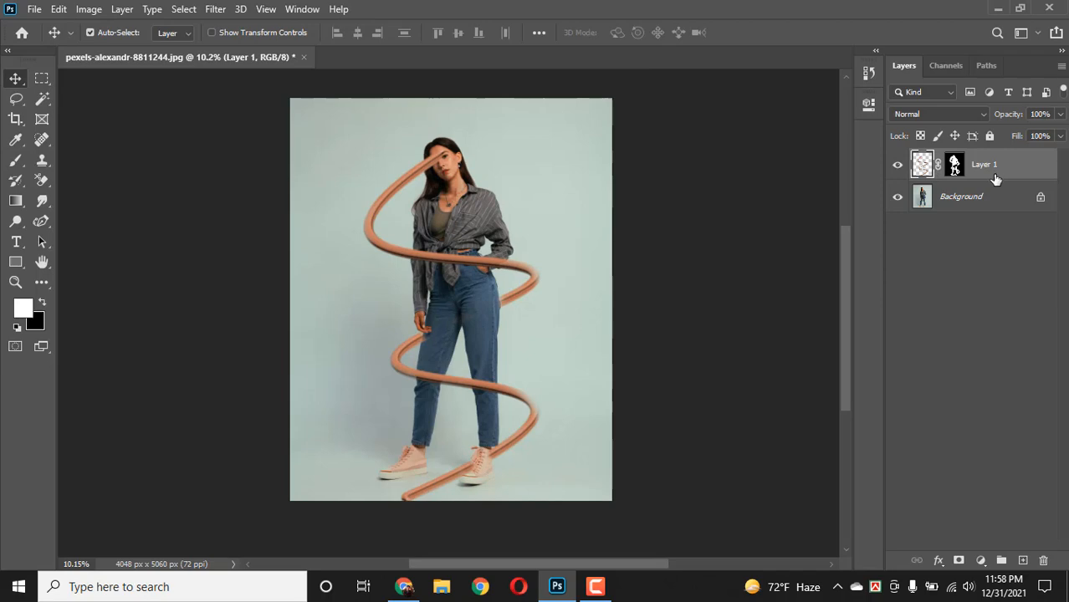
key(ctrl+e)
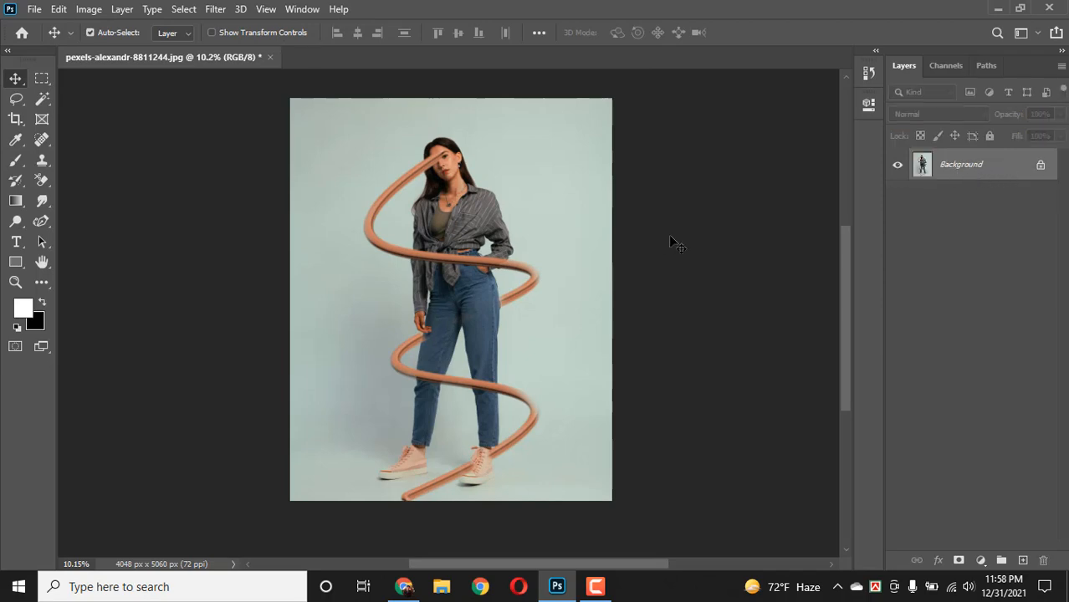